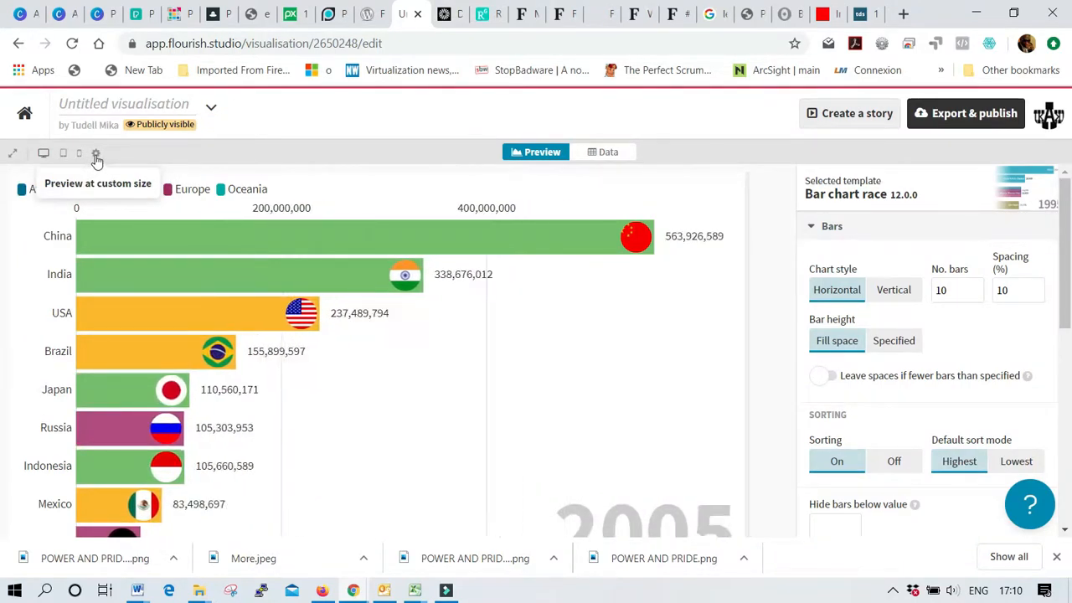
Preview the bar chart race at custom, mobile, tablet and desktop sizes, ending on the desktop preview
{"action": "left_click", "coordinate": [96, 155]}
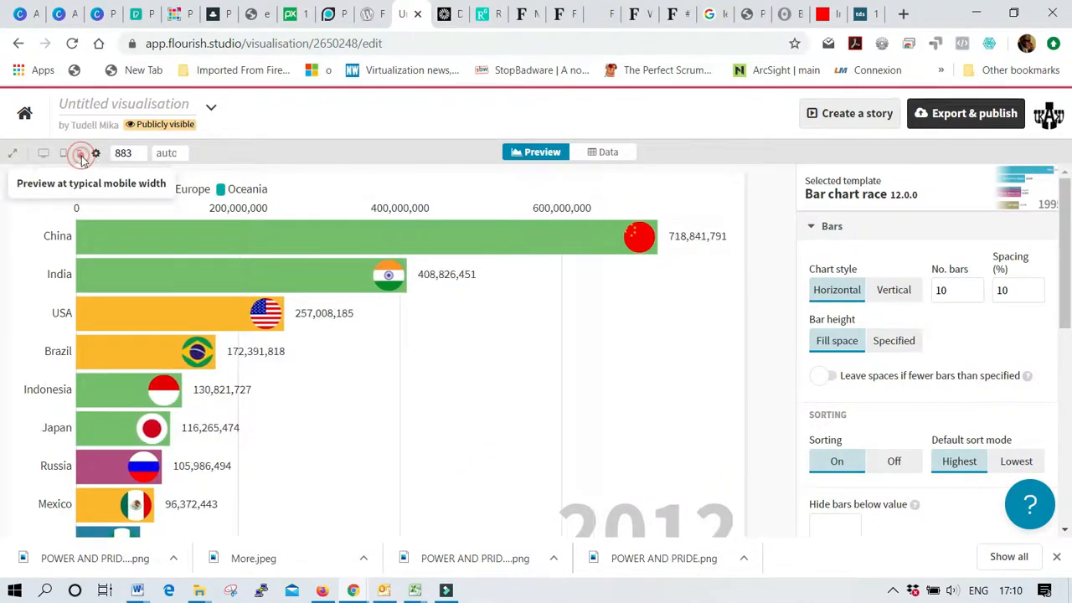
{"action": "left_click", "coordinate": [81, 158]}
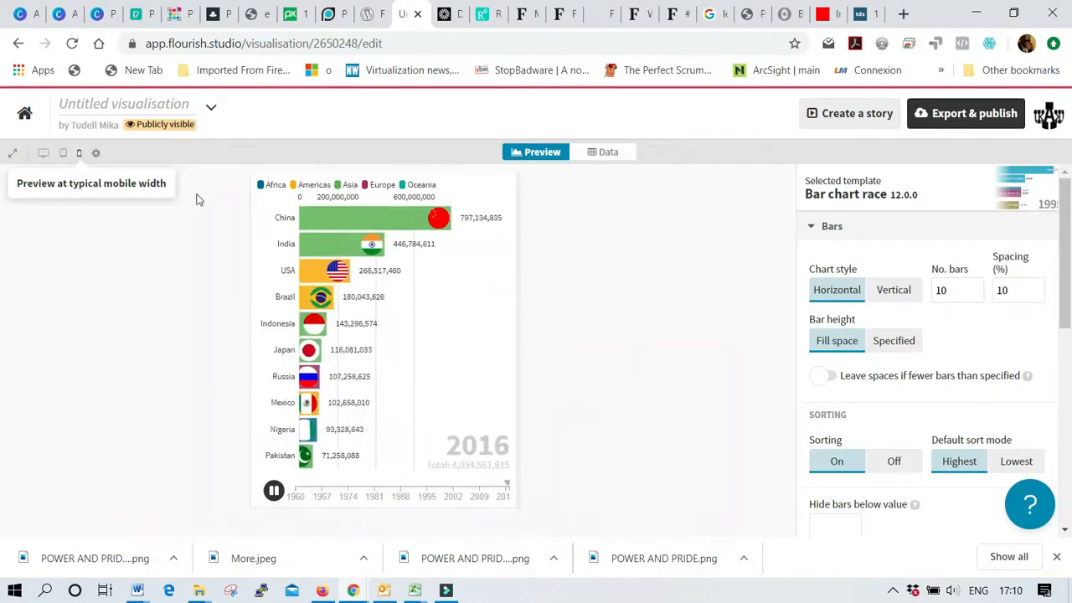
{"action": "left_click", "coordinate": [63, 158]}
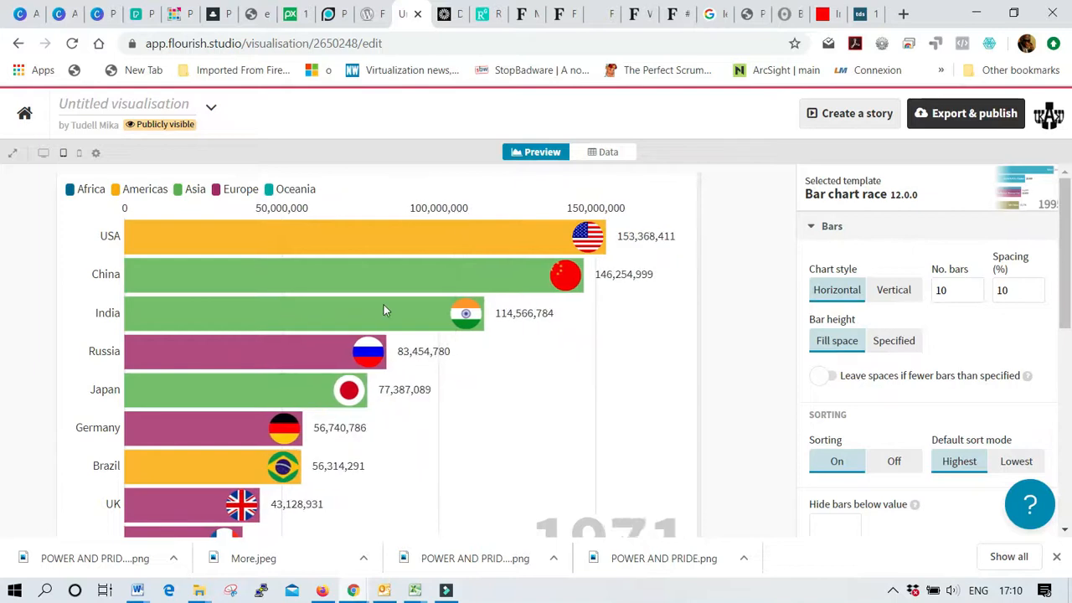
{"action": "left_click", "coordinate": [41, 157]}
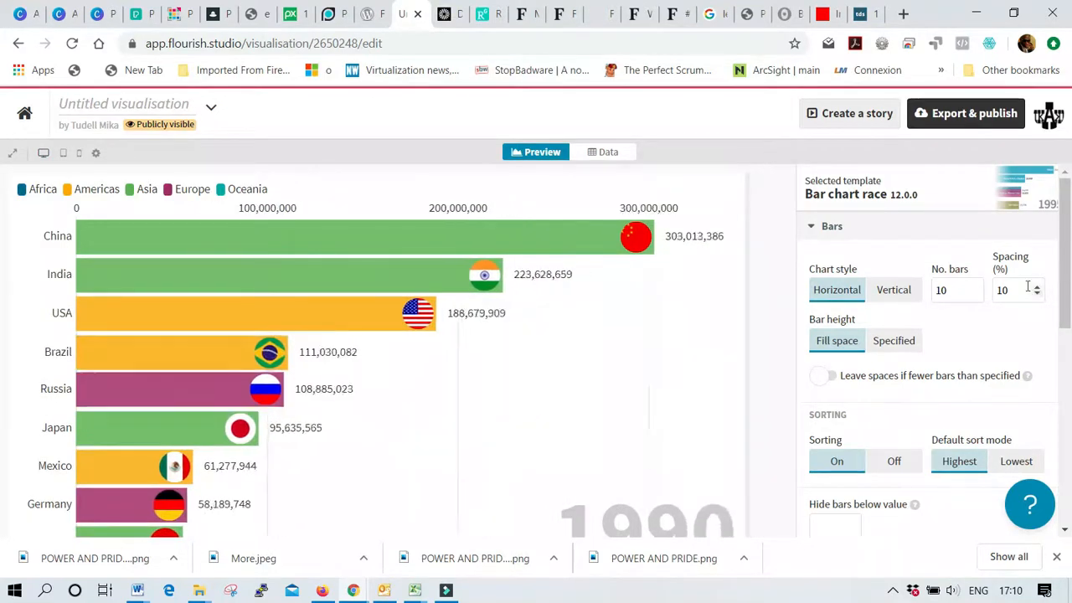
Try the By bar and Single color modes on the bars and return to By category
{"action": "mouse_move", "coordinate": [1065, 308]}
{"action": "left_mouse_down"}
{"action": "mouse_move", "coordinate": [1068, 366]}
{"action": "mouse_move", "coordinate": [1066, 303]}
{"action": "left_mouse_up"}
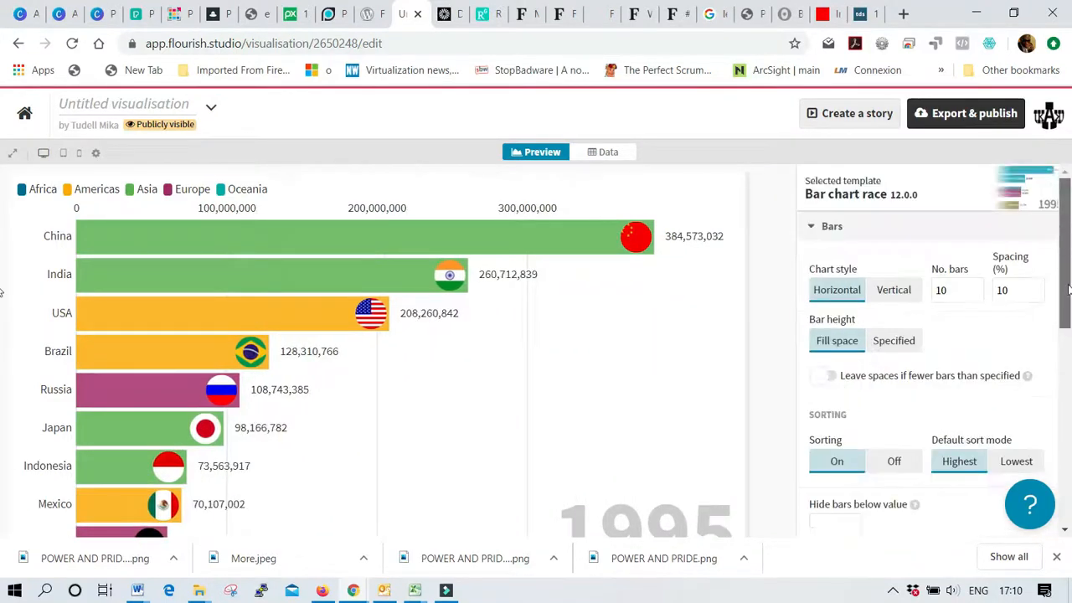
{"action": "left_click", "coordinate": [810, 229]}
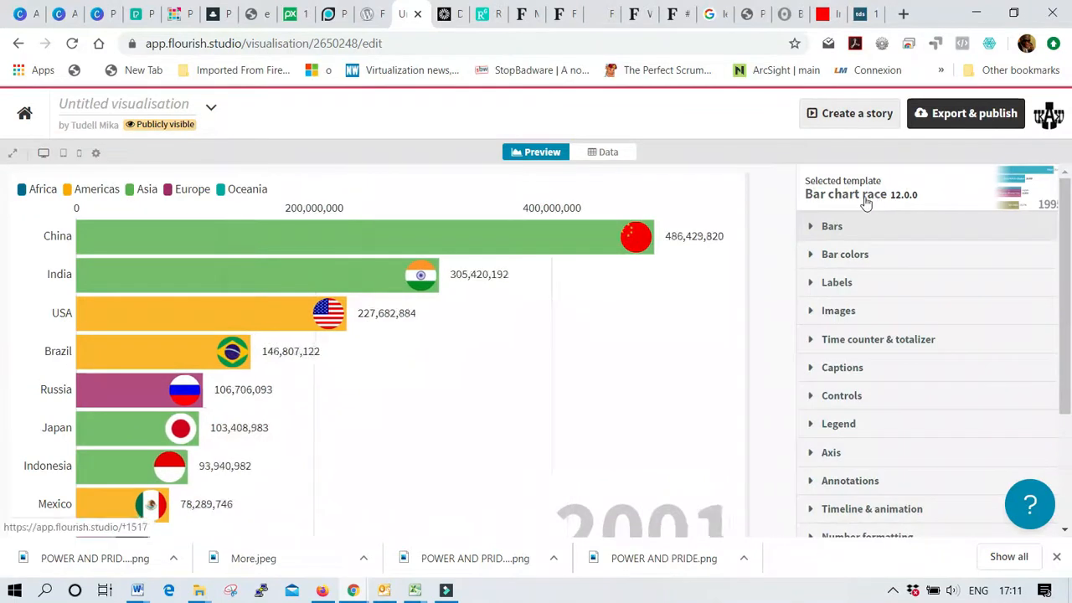
{"action": "left_click", "coordinate": [813, 256]}
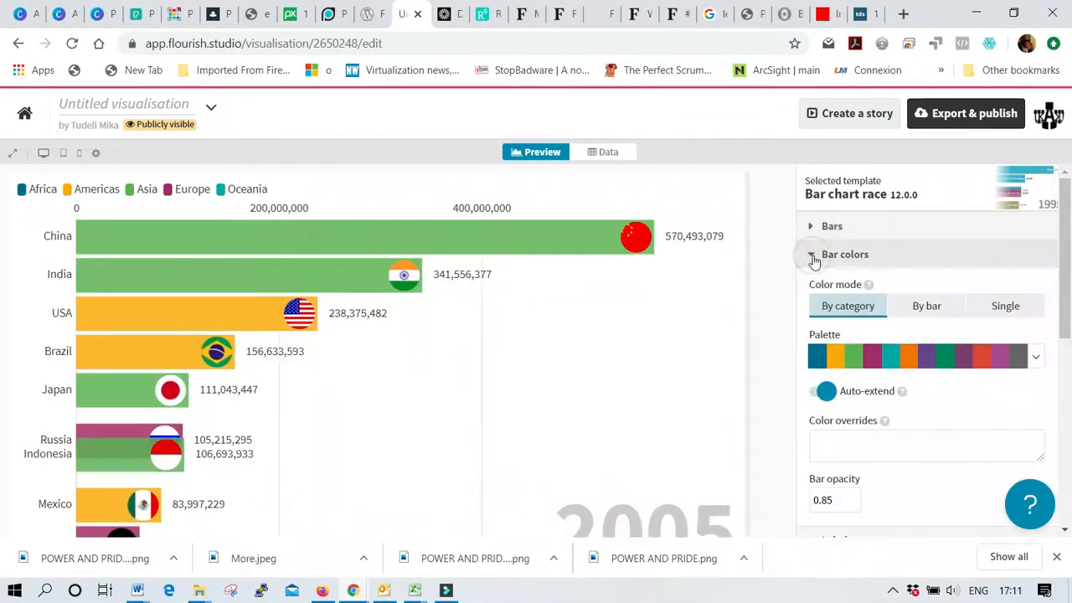
{"action": "left_click", "coordinate": [927, 310]}
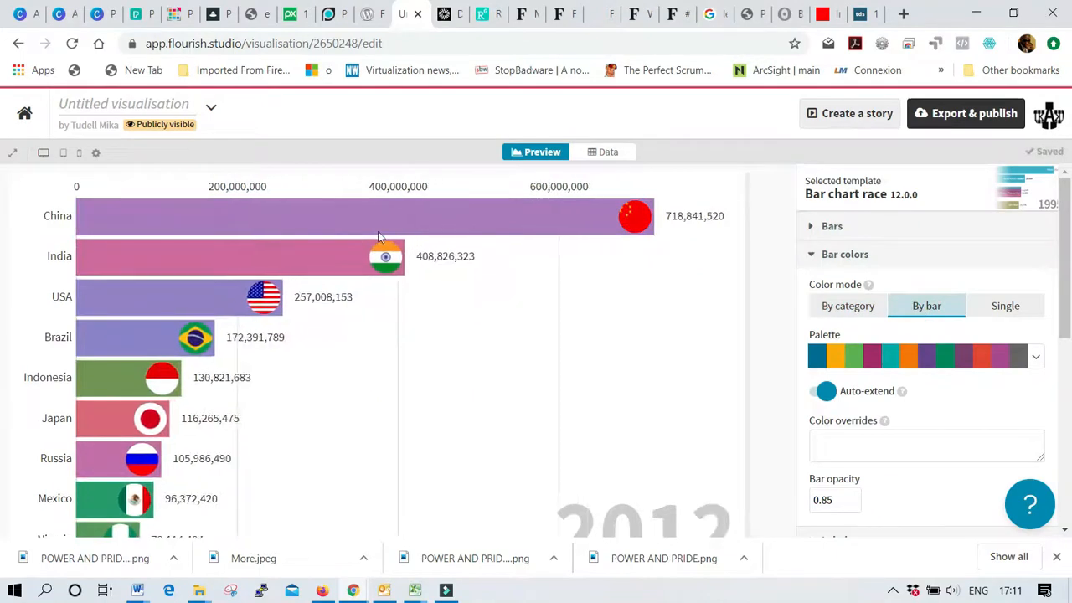
{"action": "left_click", "coordinate": [1011, 312]}
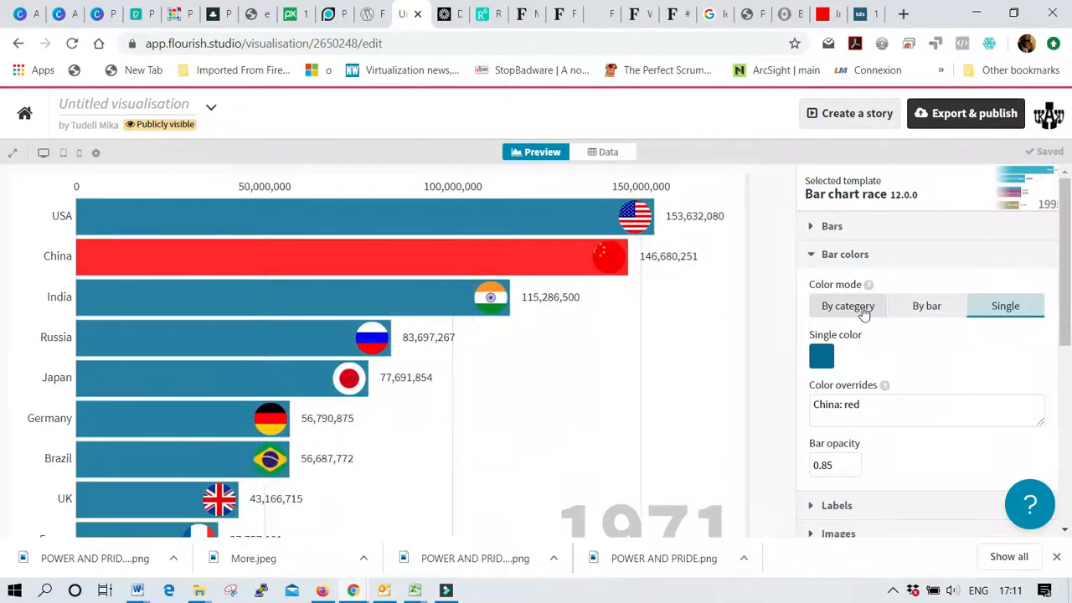
{"action": "left_click", "coordinate": [863, 308]}
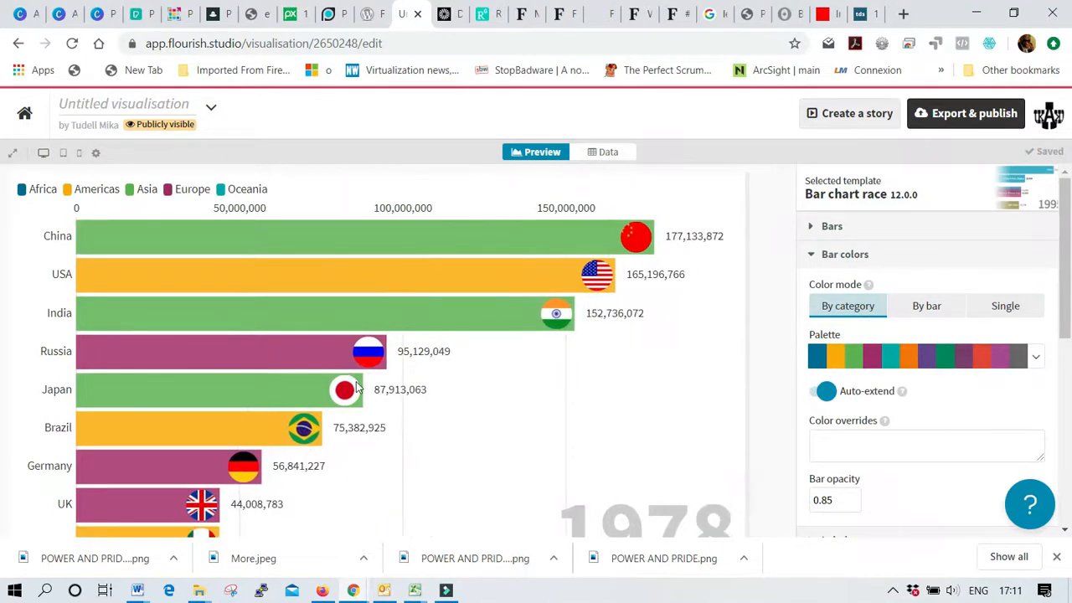
Switch the palette's Auto-extend option off and on again and close the bar color settings
{"action": "left_click", "coordinate": [814, 395]}
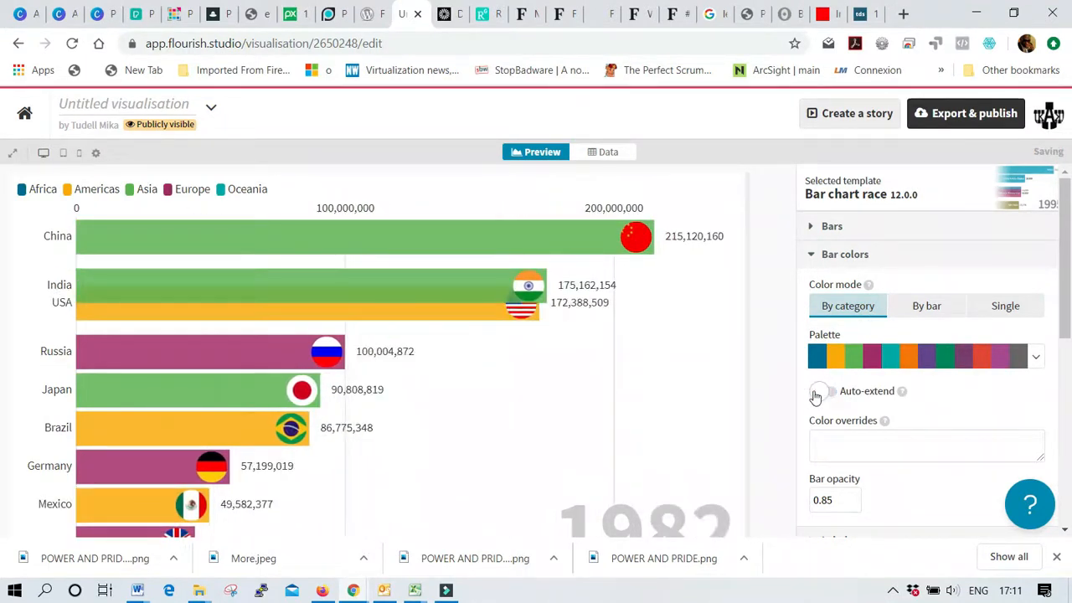
{"action": "left_click", "coordinate": [819, 393]}
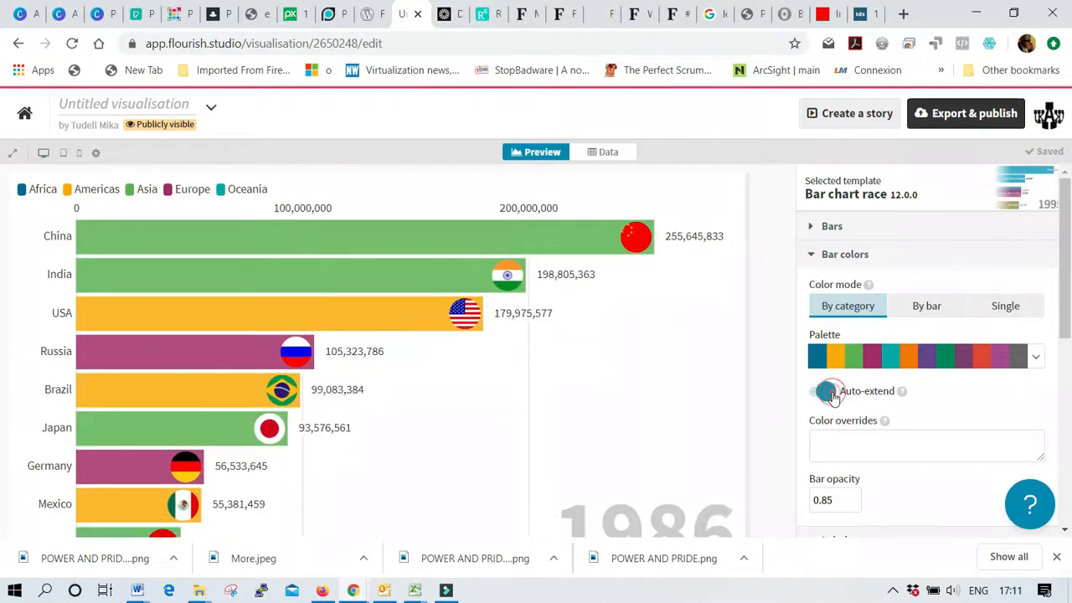
{"action": "left_click", "coordinate": [818, 256]}
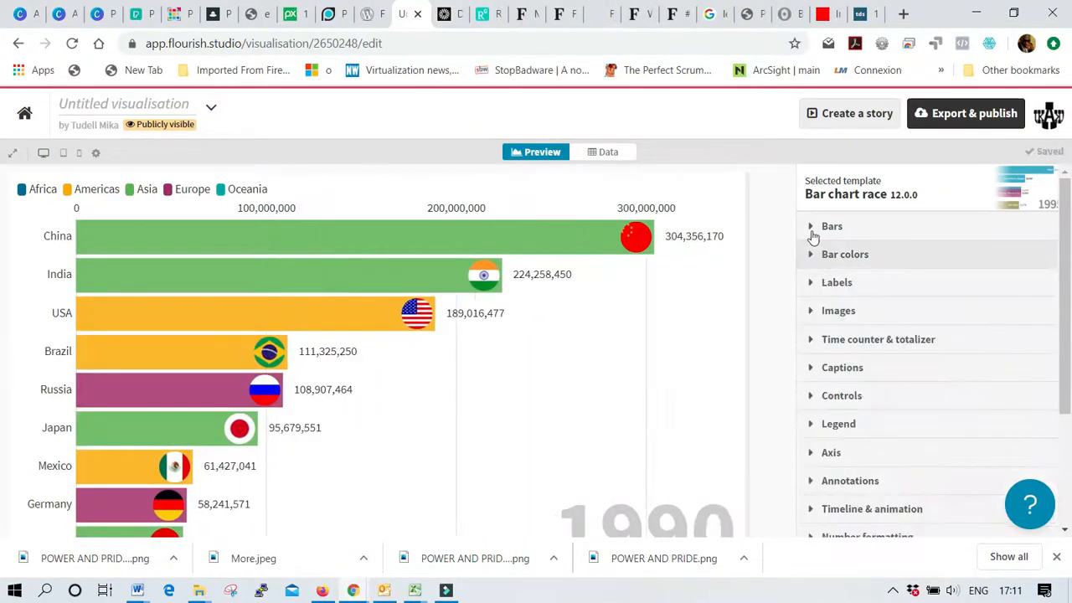
Try the Vertical chart style for the bars and return to Horizontal
{"action": "left_click", "coordinate": [812, 230]}
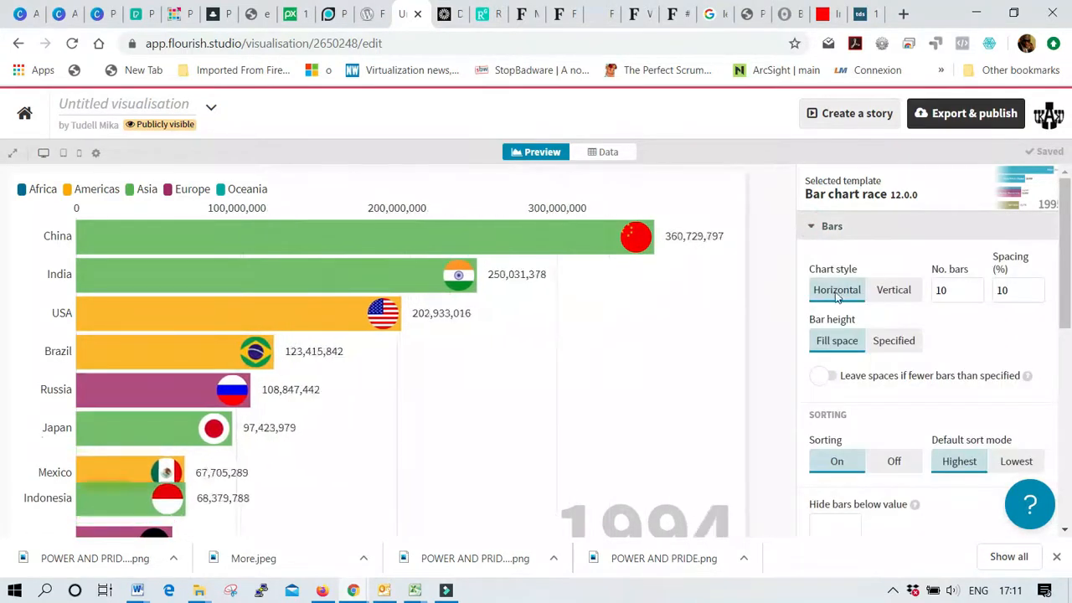
{"action": "left_click", "coordinate": [893, 291]}
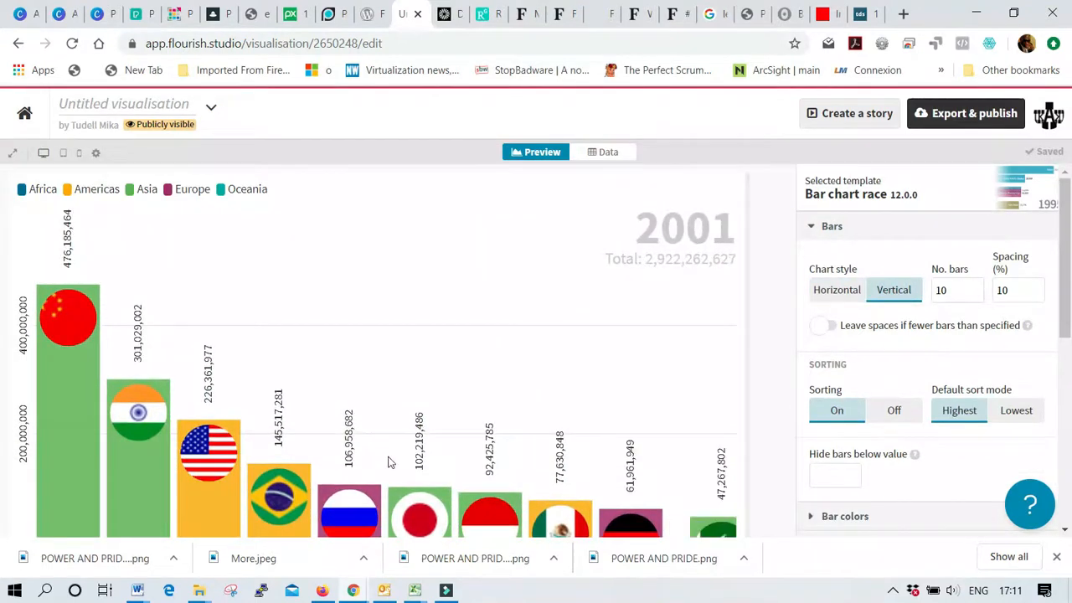
{"action": "left_click", "coordinate": [841, 290]}
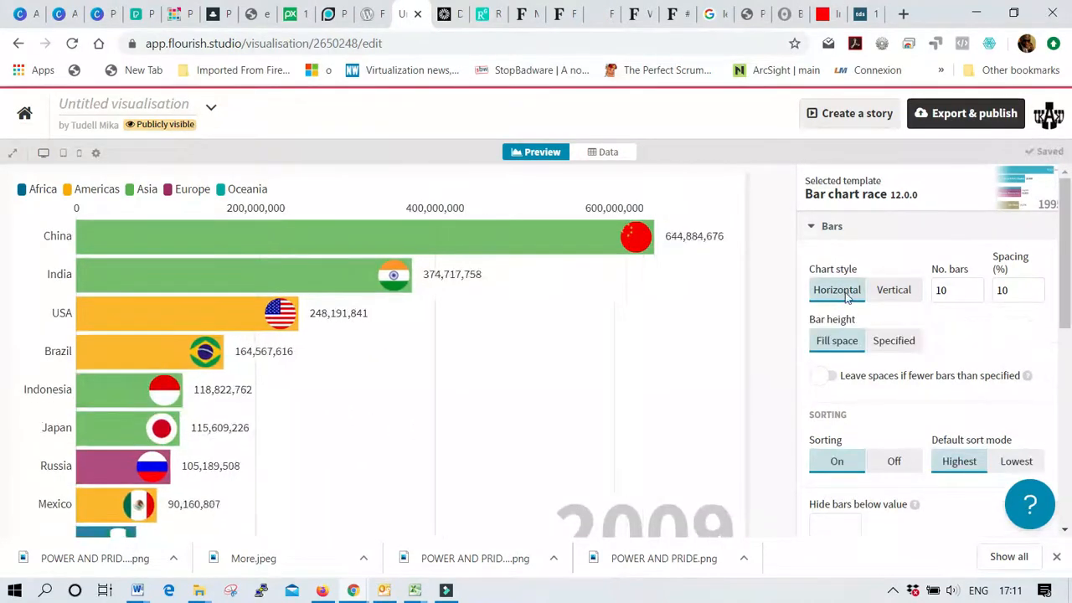
Try the Specified bar height, return to Fill space and check the lower part of the chart
{"action": "left_click", "coordinate": [898, 345]}
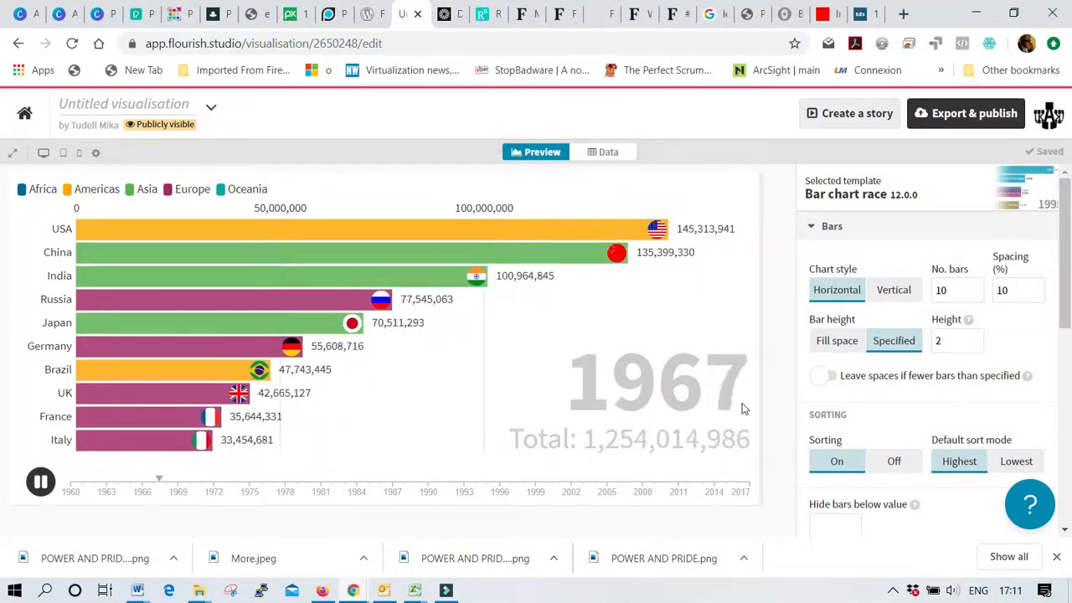
{"action": "left_click", "coordinate": [837, 343]}
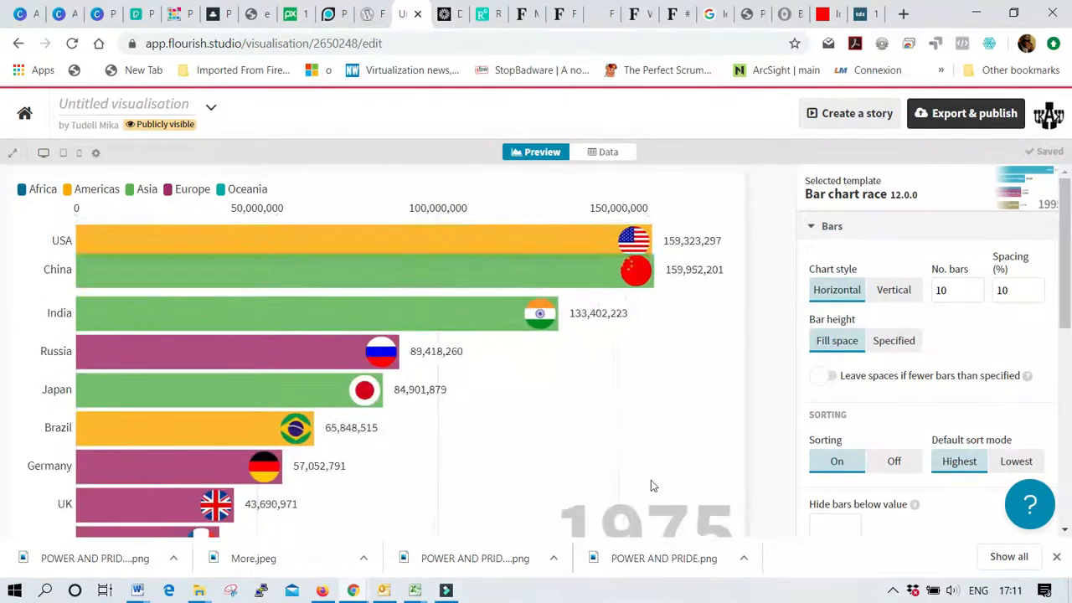
{"action": "scroll", "coordinate": [650, 480], "scroll_direction": "down", "scroll_amount": 3}
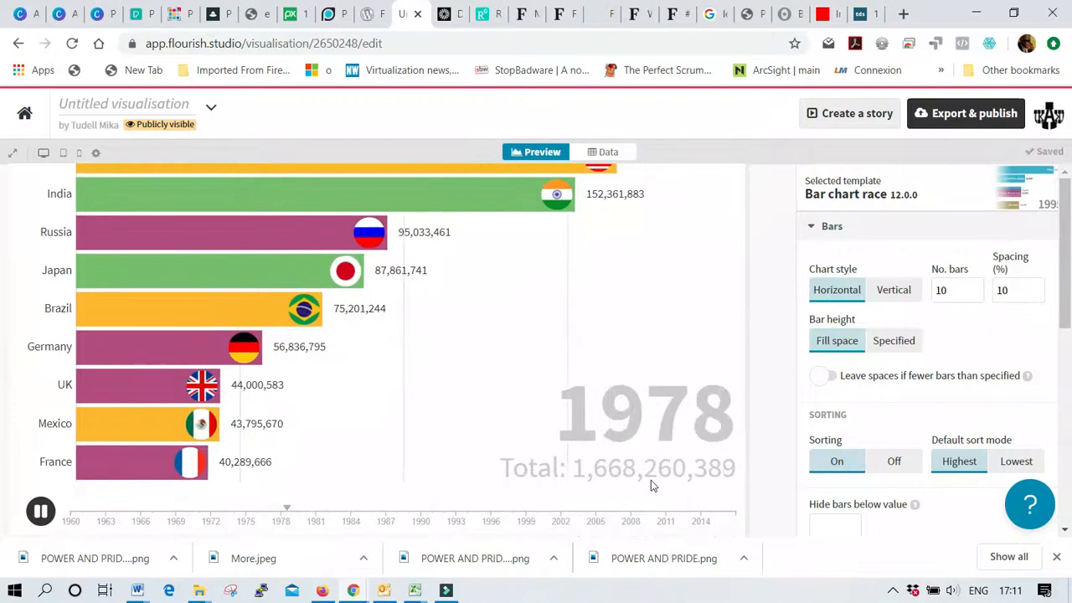
Enable leaving spaces if there are fewer bars than specified, and compare the Specified bar height before returning to Fill space
{"action": "left_click", "coordinate": [831, 377]}
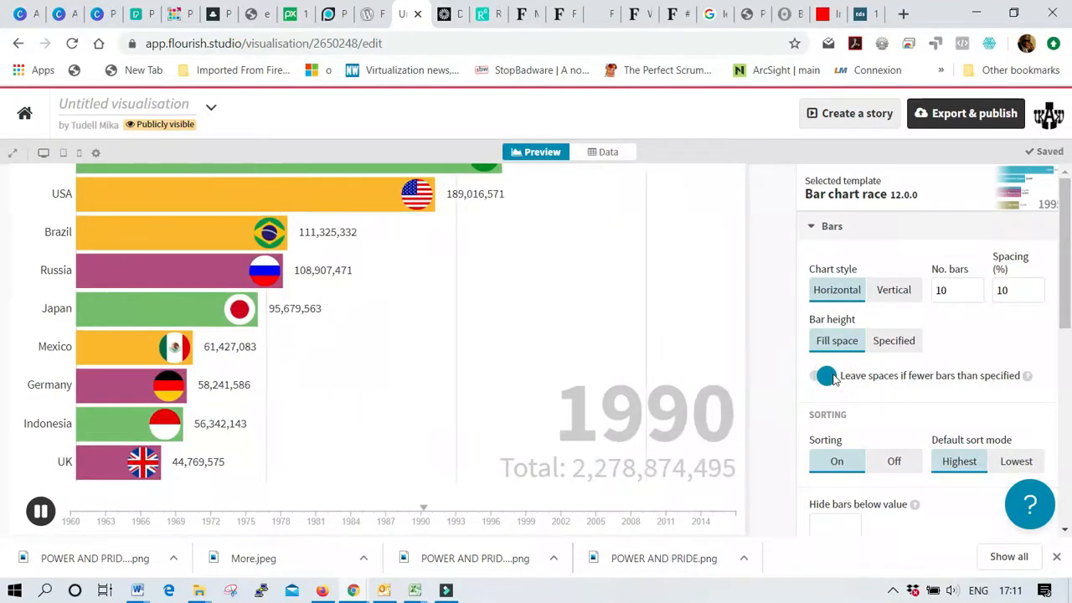
{"action": "left_click", "coordinate": [886, 343]}
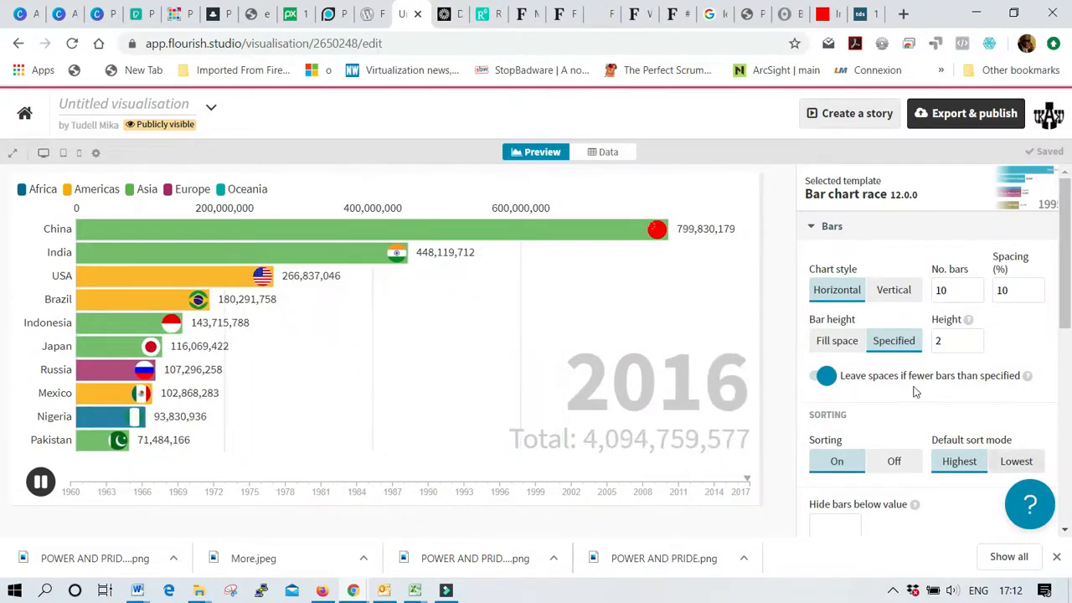
{"action": "left_click", "coordinate": [837, 340]}
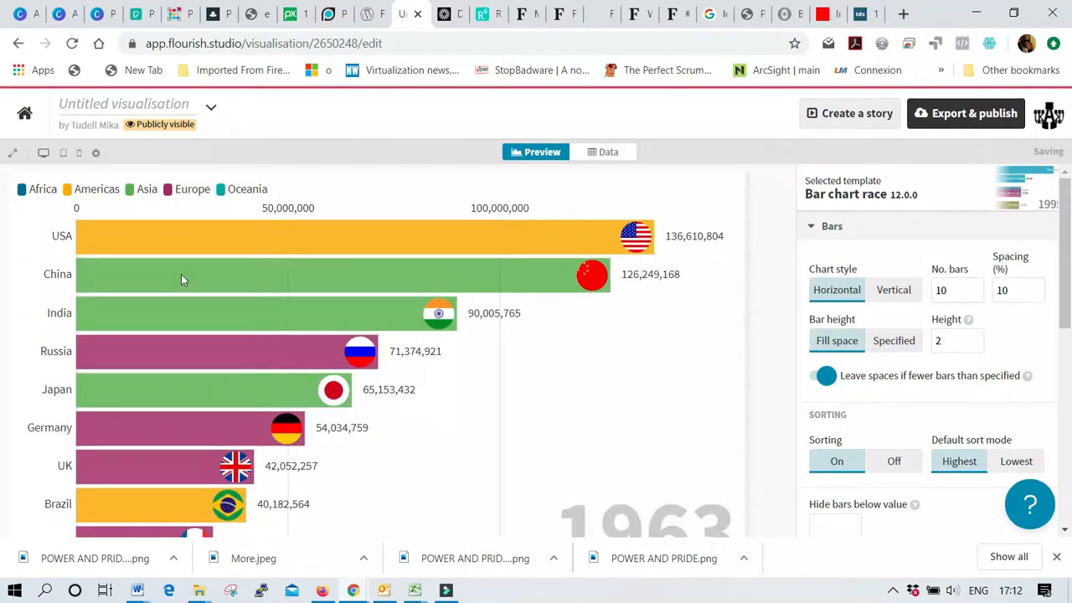
Filter the chart to Asia only by hiding Africa, Americas, Oceania and Europe
{"action": "left_click", "coordinate": [23, 193]}
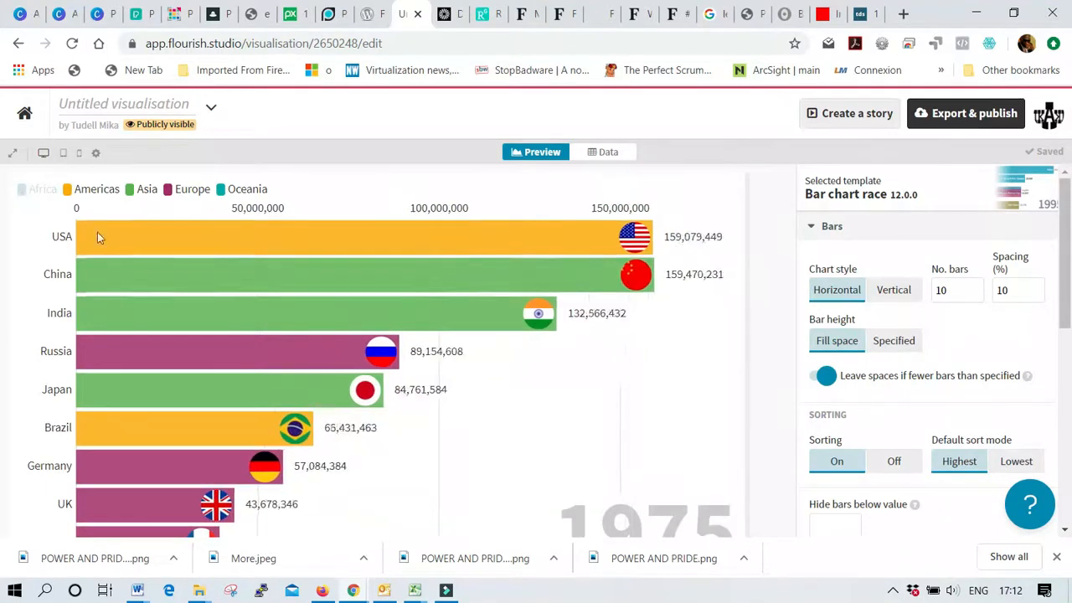
{"action": "left_click", "coordinate": [70, 194]}
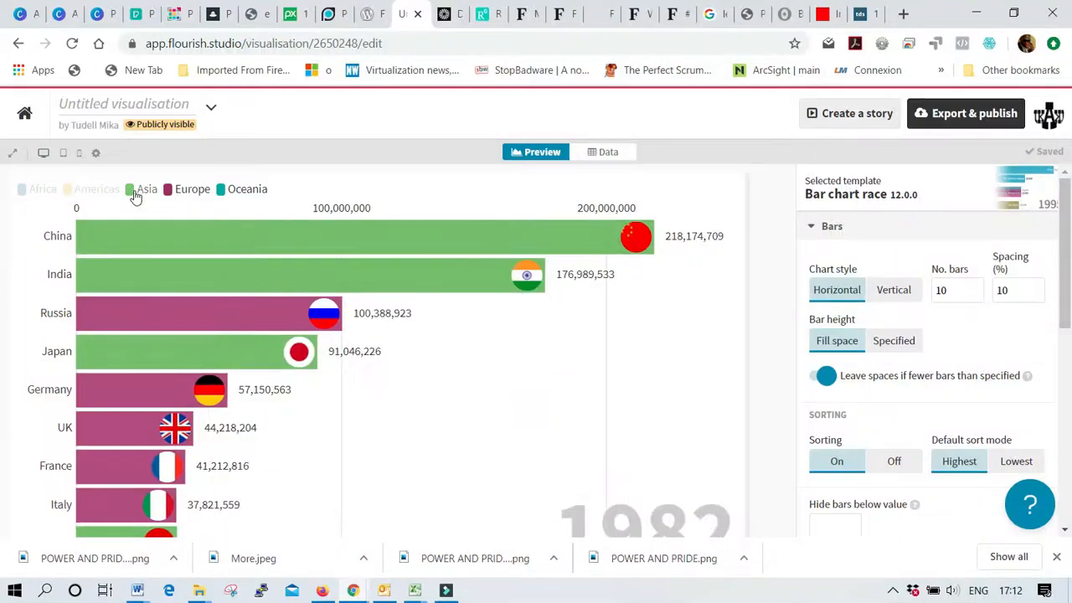
{"action": "left_click", "coordinate": [222, 191]}
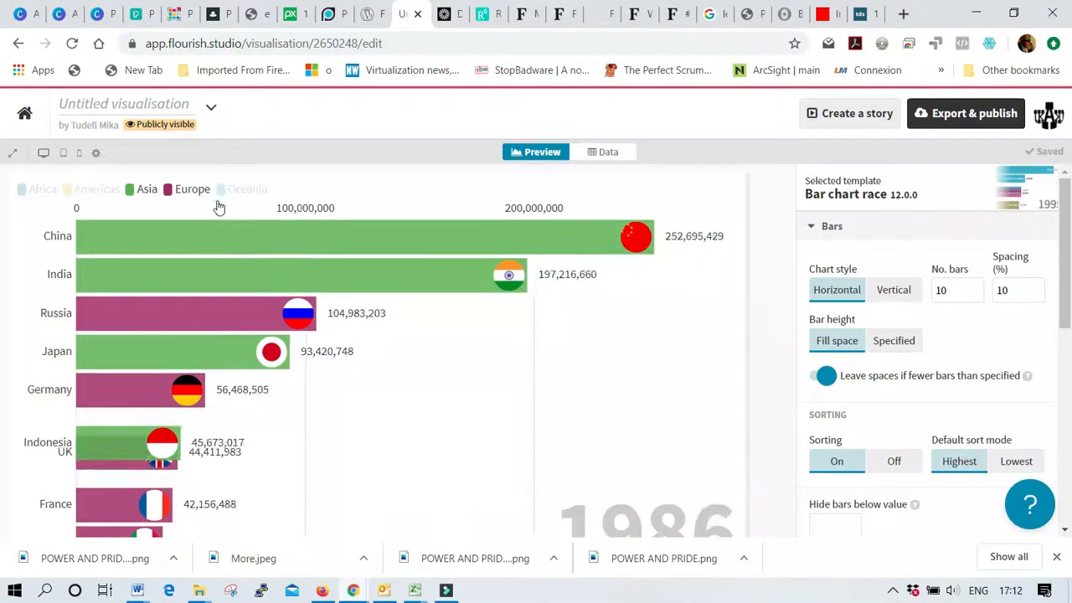
{"action": "left_click", "coordinate": [168, 192]}
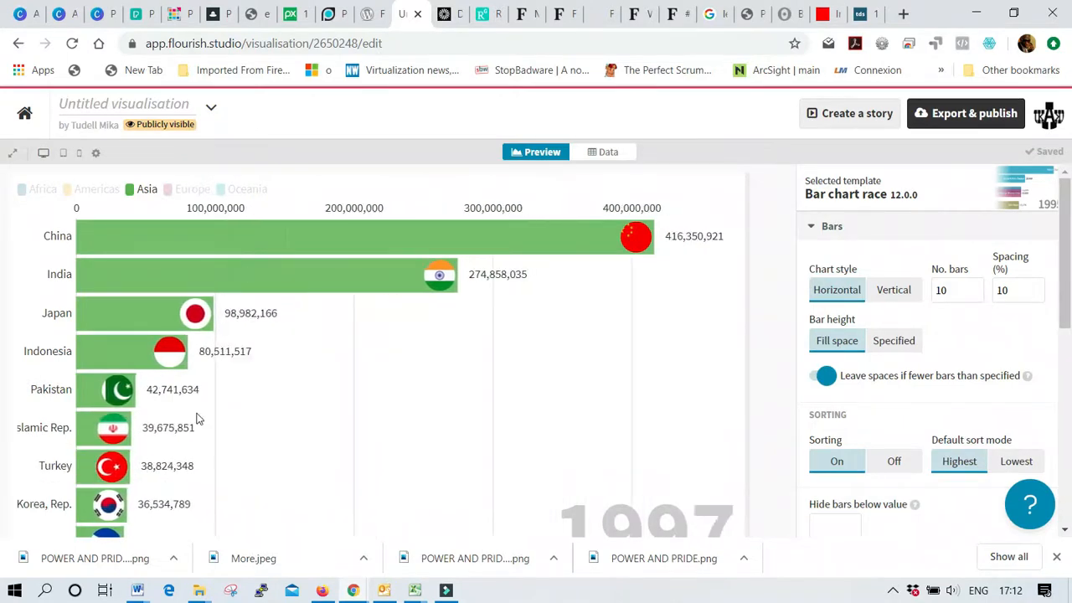
Set the bar height to Specified and switch the region filter from Asia to Africa only
{"action": "left_click", "coordinate": [889, 341]}
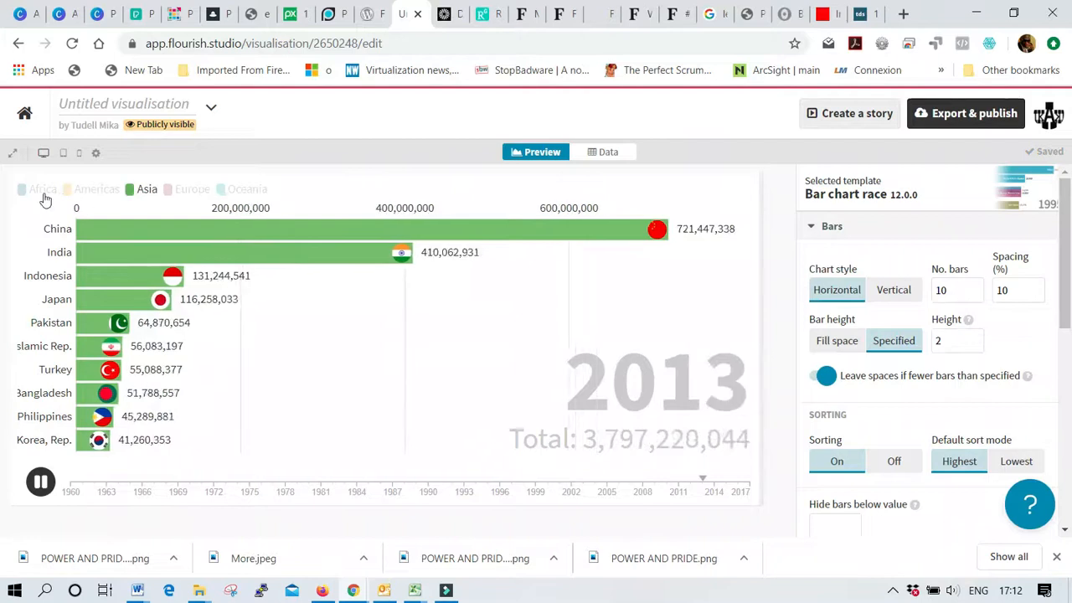
{"action": "left_click", "coordinate": [128, 191]}
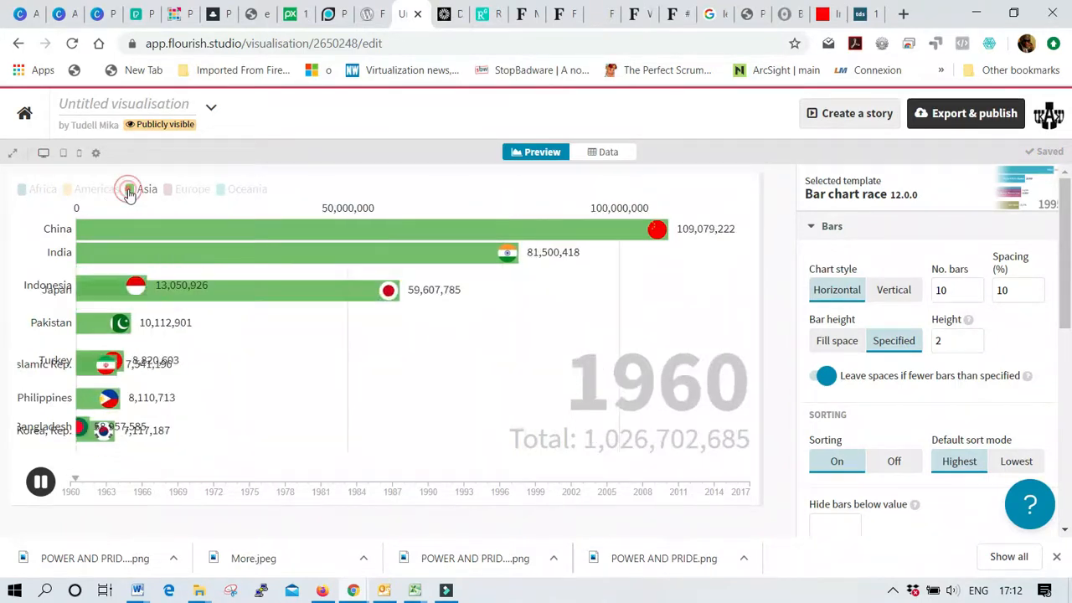
{"action": "left_click", "coordinate": [26, 190]}
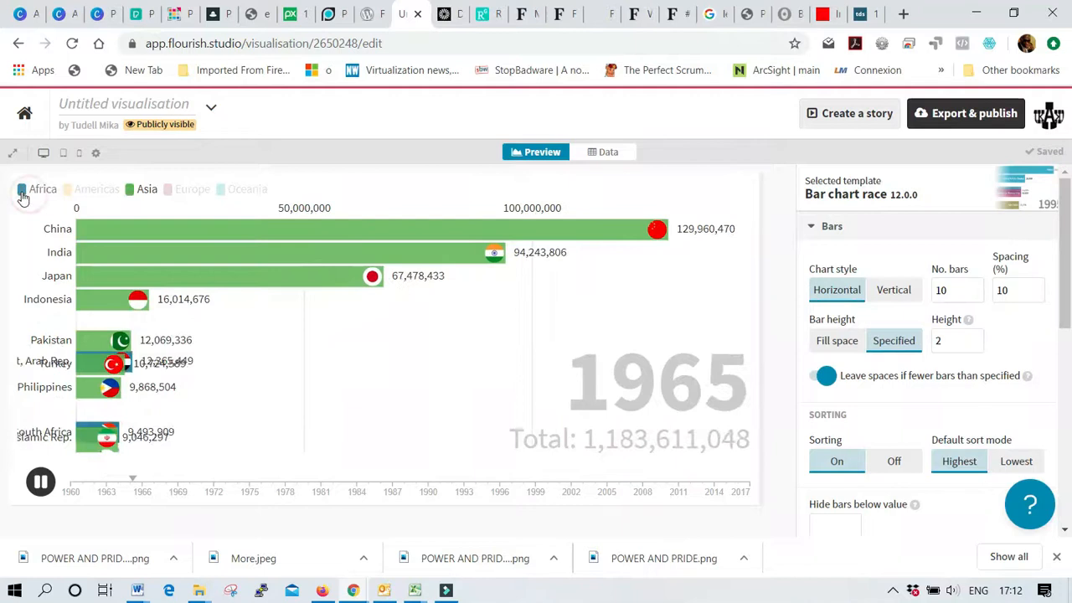
{"action": "left_click", "coordinate": [132, 191]}
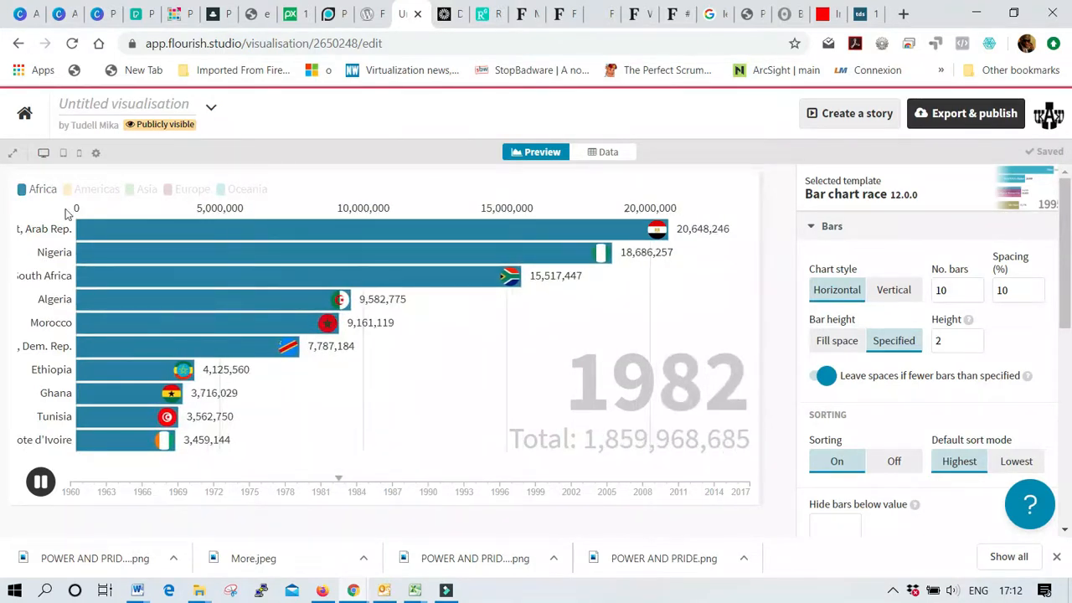
Show Oceania, Europe, Asia and Americas in the chart again and return the bar height to Fill space
{"action": "left_click", "coordinate": [222, 192]}
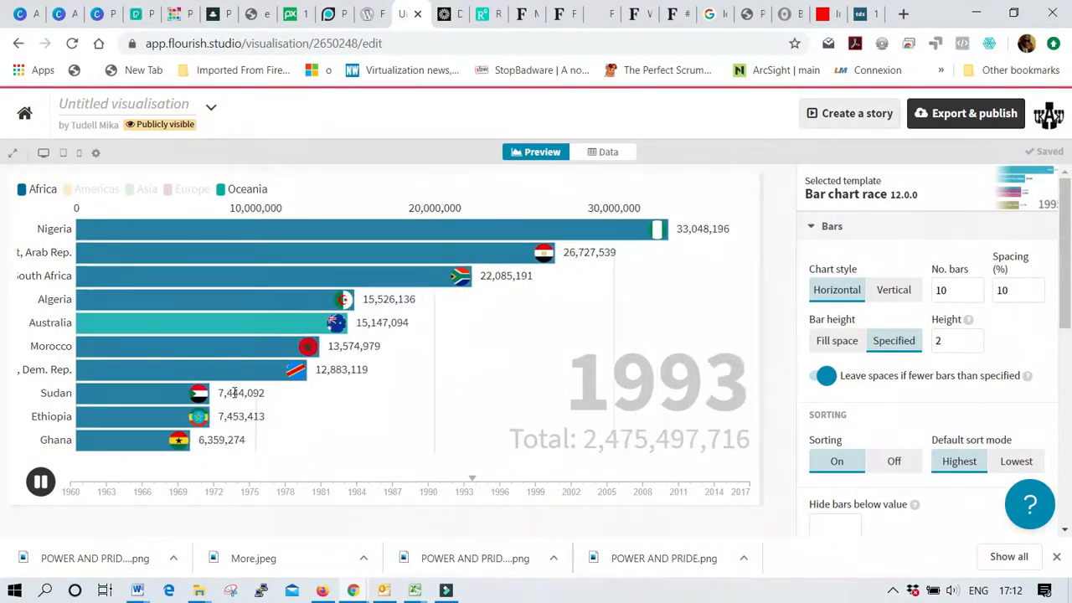
{"action": "left_click", "coordinate": [172, 190]}
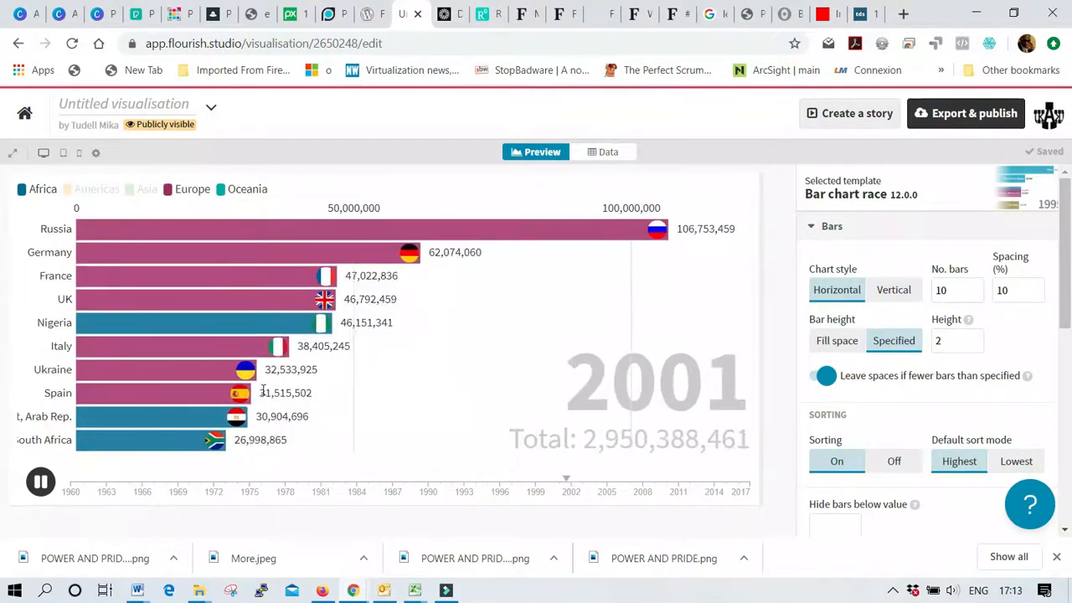
{"action": "left_click", "coordinate": [130, 190]}
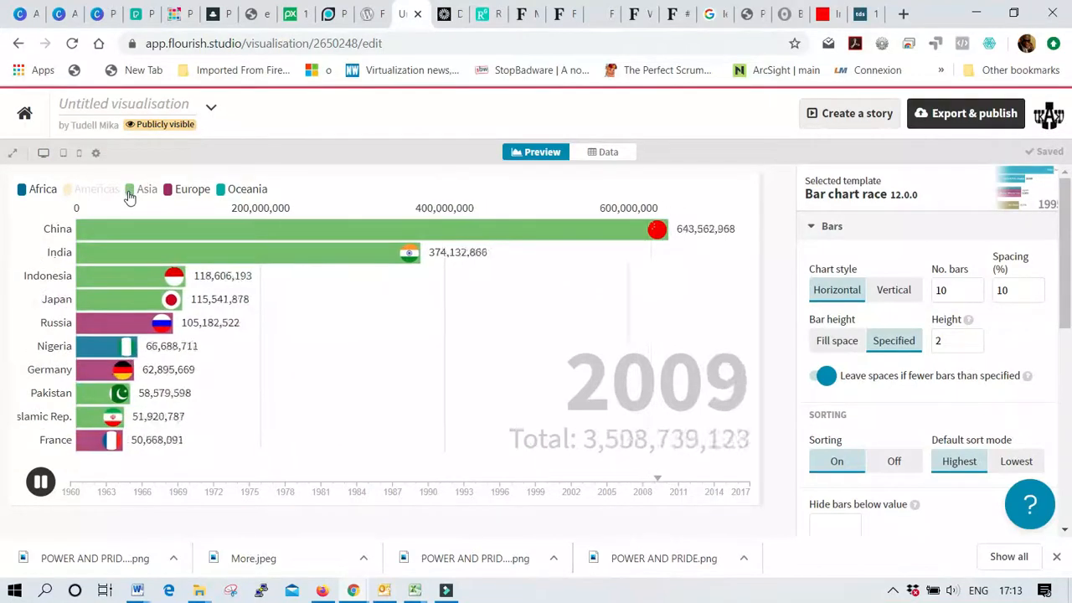
{"action": "left_click", "coordinate": [77, 192]}
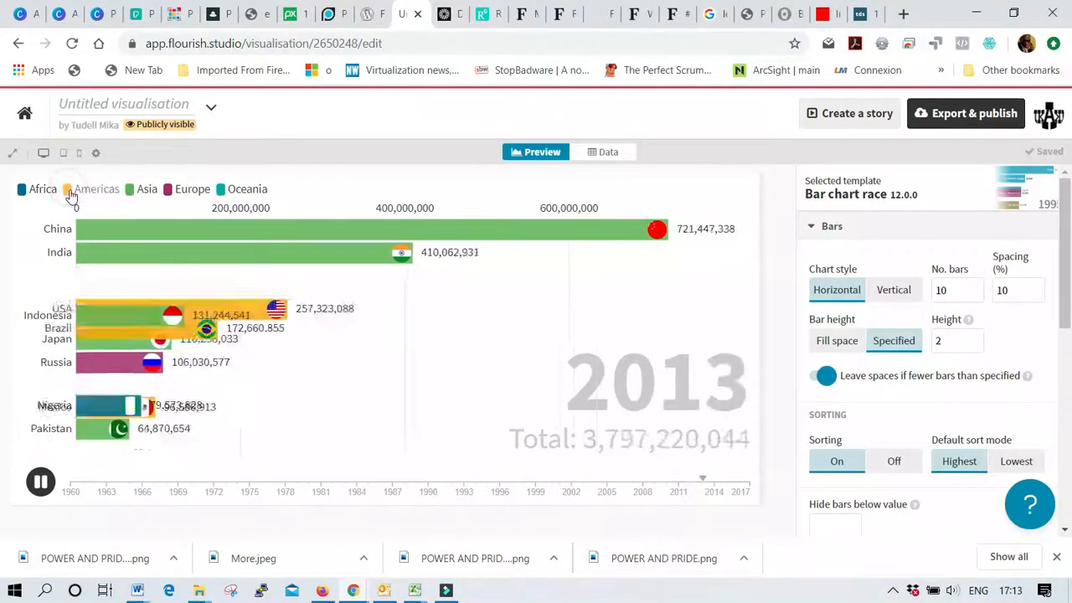
{"action": "left_click", "coordinate": [837, 341]}
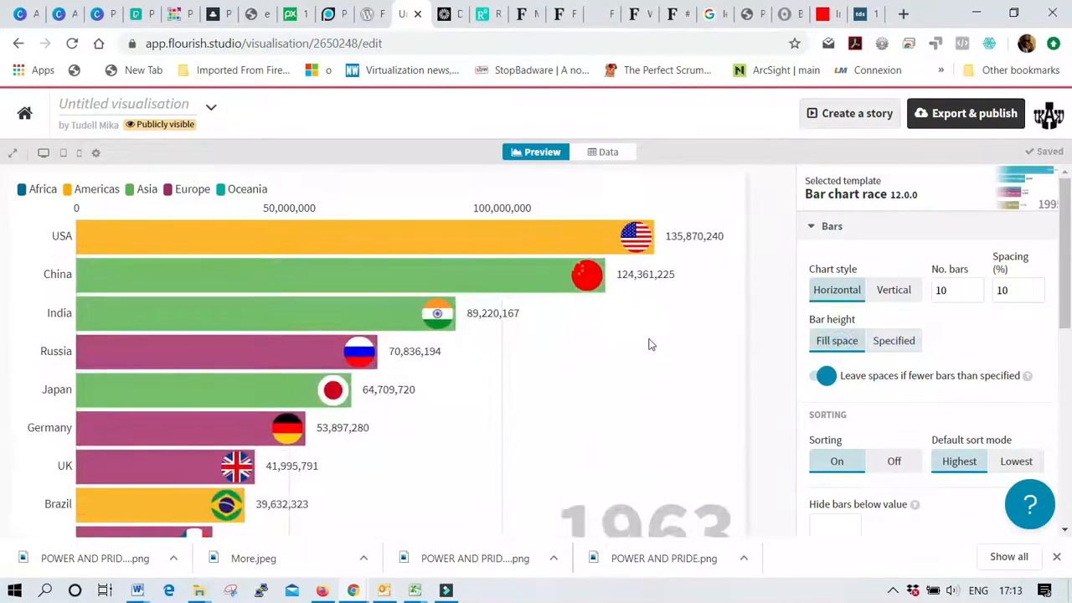
In the Labels settings, try the Labels on bars (images in axis) mode and return to Labels in axis (images on bars)
{"action": "left_click", "coordinate": [812, 226]}
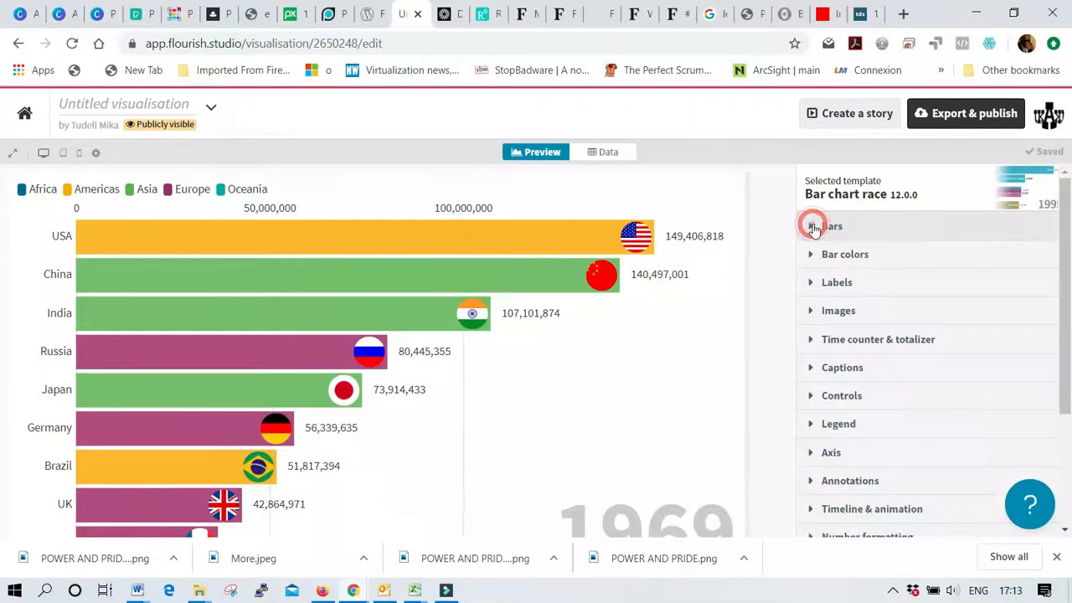
{"action": "left_click", "coordinate": [816, 284]}
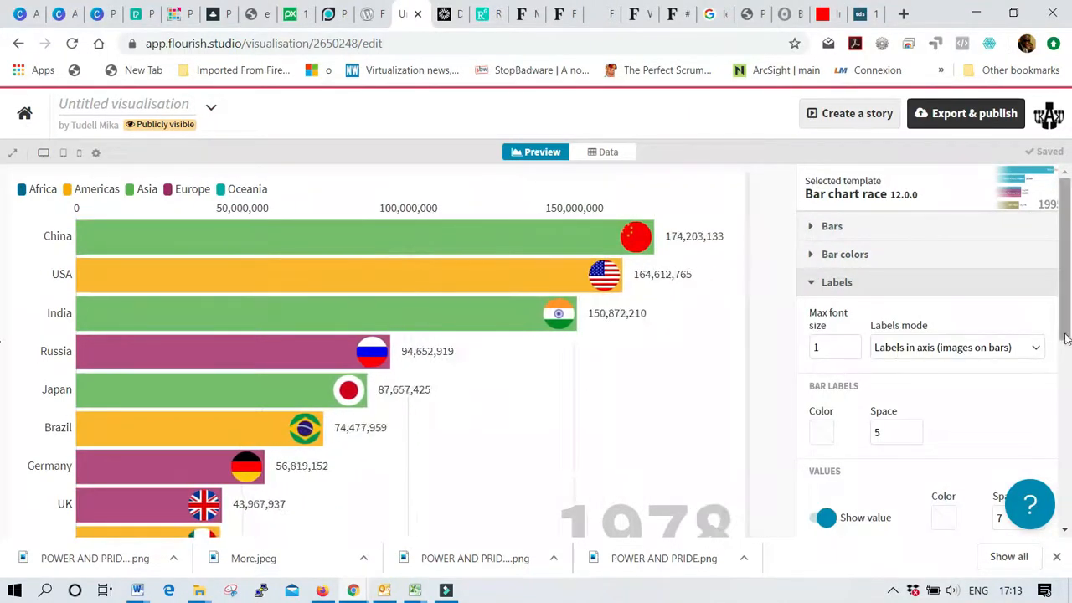
{"action": "mouse_move", "coordinate": [1069, 341]}
{"action": "left_mouse_down"}
{"action": "mouse_move", "coordinate": [1069, 389]}
{"action": "mouse_move", "coordinate": [1067, 349]}
{"action": "left_mouse_up"}
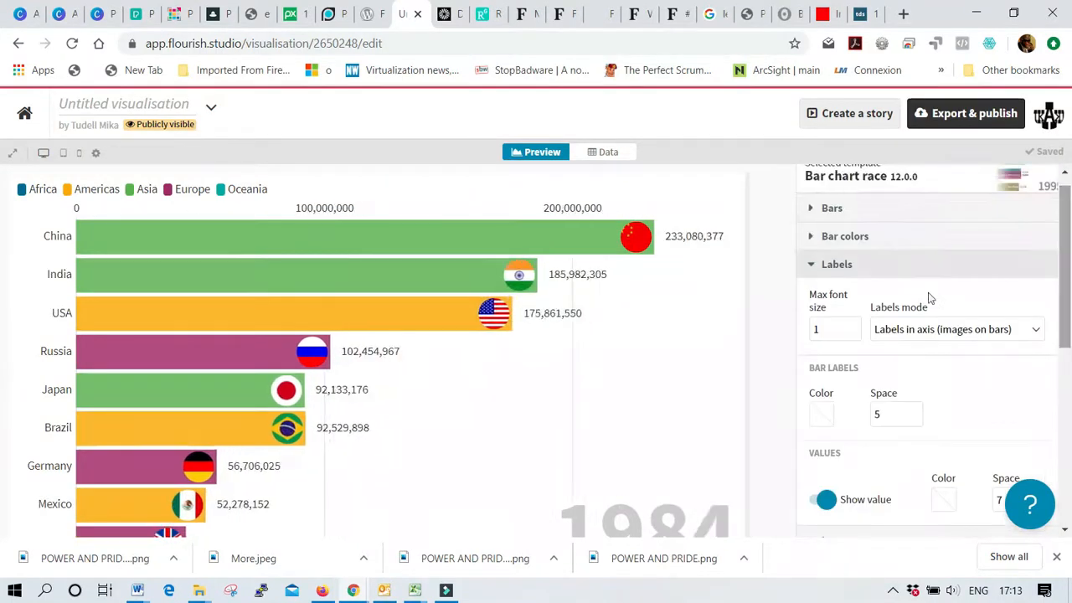
{"action": "left_click", "coordinate": [810, 265]}
{"action": "left_click", "coordinate": [810, 266]}
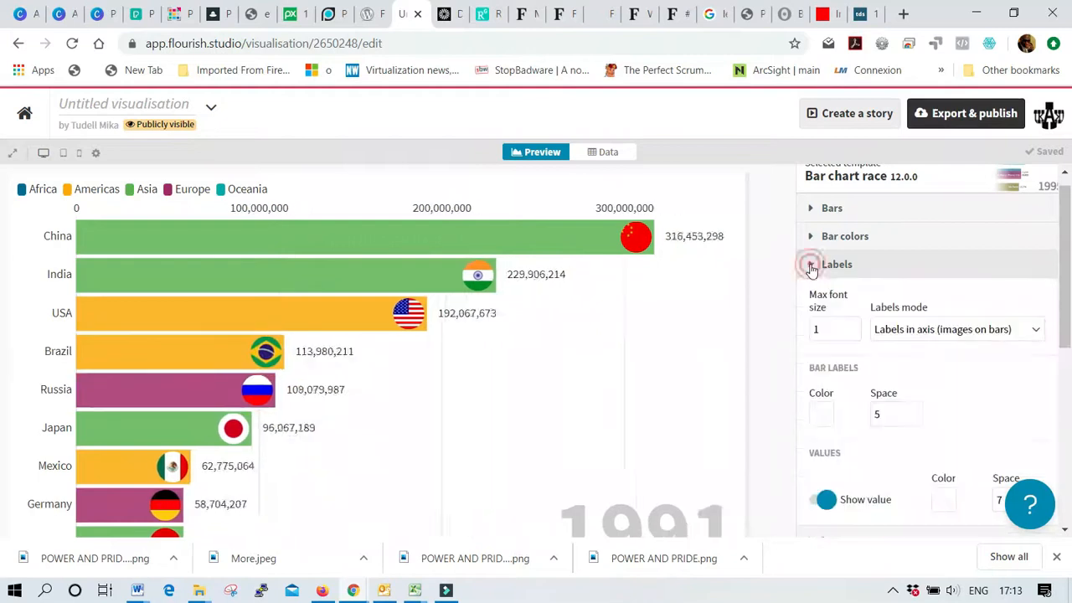
{"action": "left_click", "coordinate": [1035, 329]}
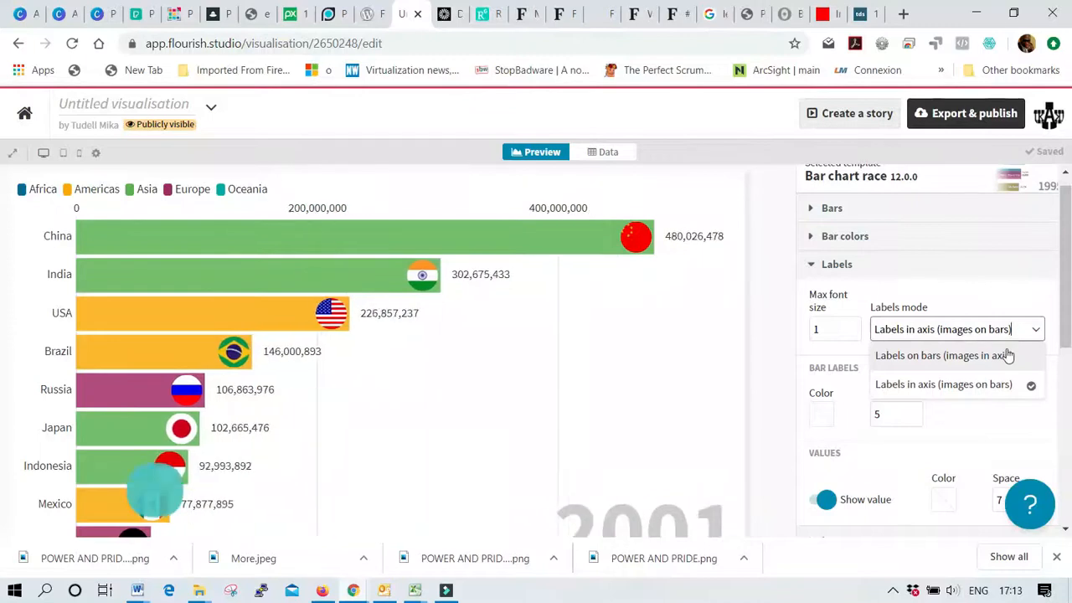
{"action": "left_click", "coordinate": [1007, 355]}
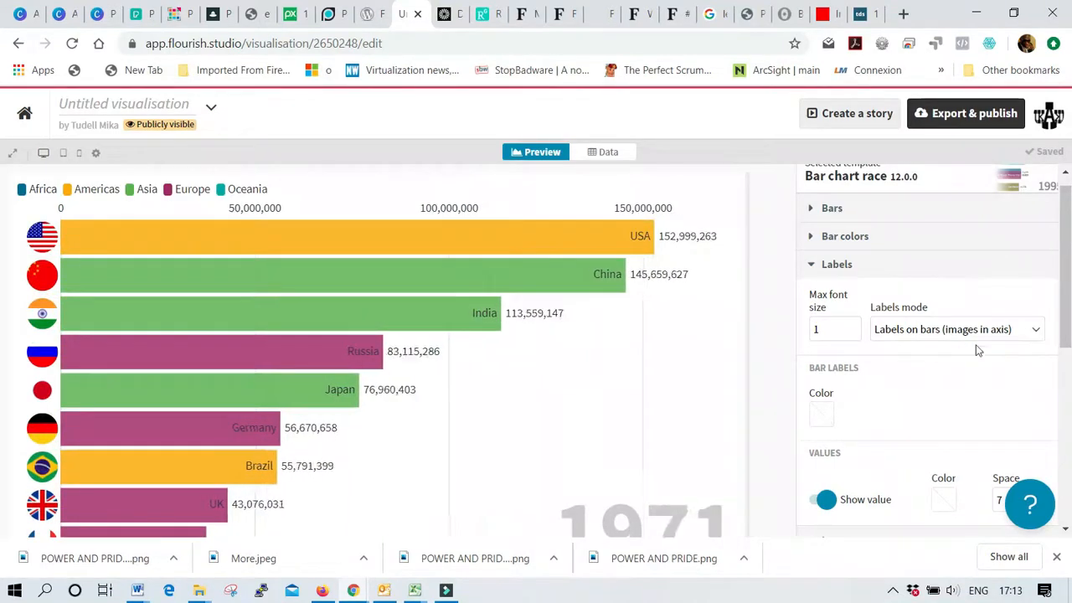
{"action": "left_click", "coordinate": [1036, 330]}
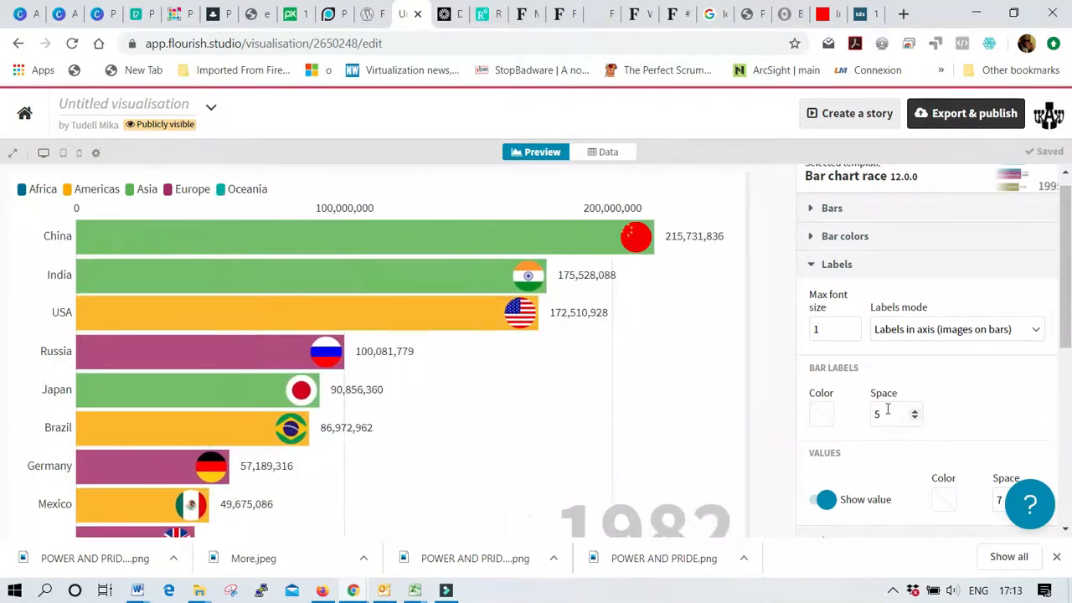
Increase the bar labels' space to 6.75
{"action": "left_click", "coordinate": [915, 412]}
{"action": "left_click", "coordinate": [915, 412]}
{"action": "left_click", "coordinate": [915, 411]}
{"action": "left_click", "coordinate": [915, 411]}
{"action": "left_click", "coordinate": [915, 411]}
{"action": "left_click", "coordinate": [915, 412]}
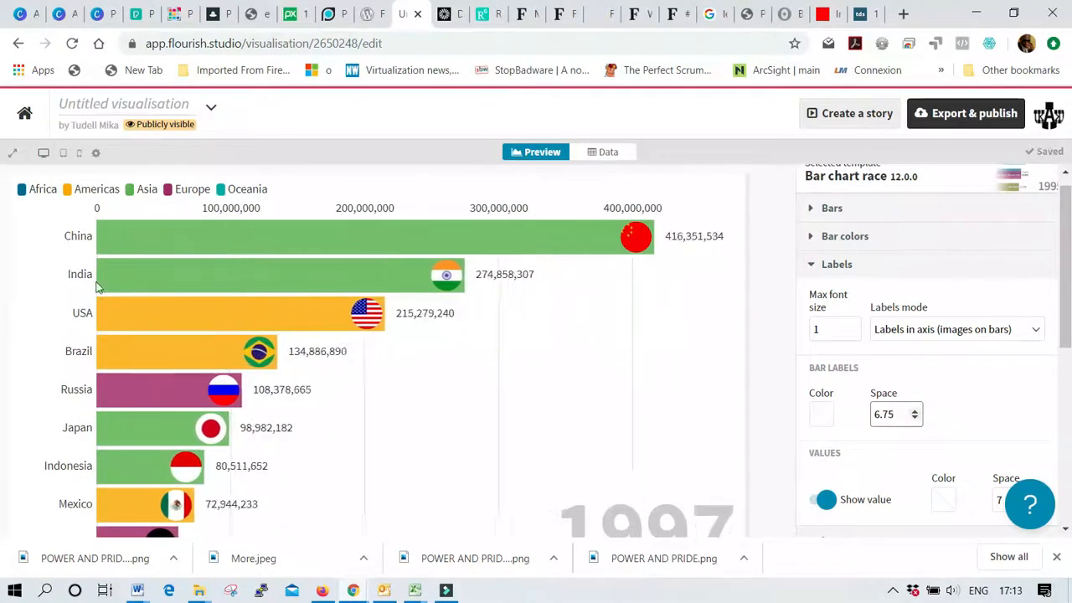
Reduce the bar labels' space to 3.5 and raise it to a final value of 4
{"action": "left_click", "coordinate": [915, 418]}
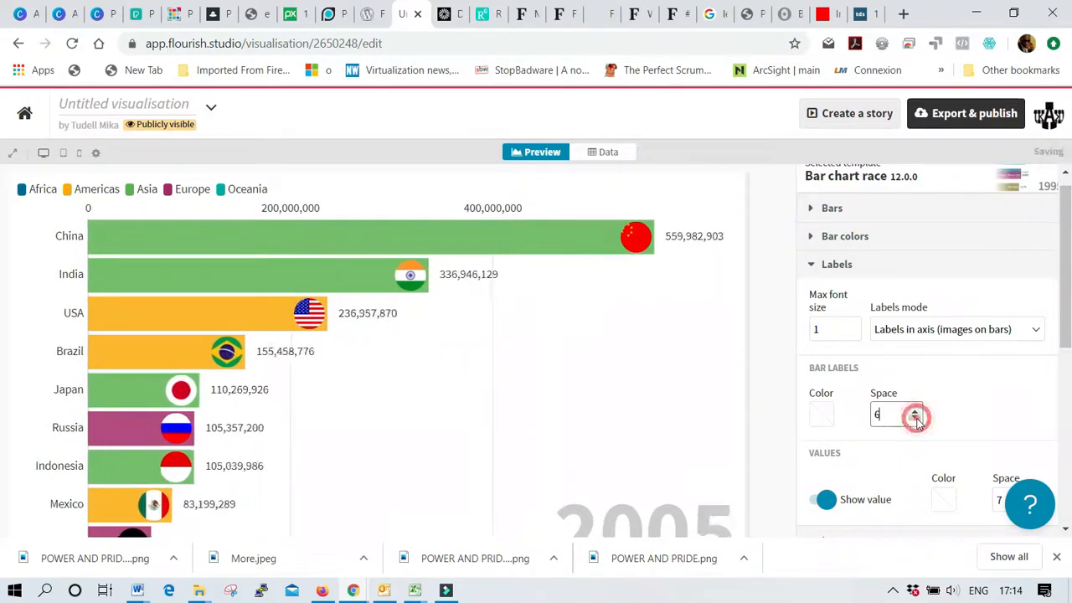
{"action": "left_click", "coordinate": [915, 418]}
{"action": "left_click", "coordinate": [916, 417]}
{"action": "left_click", "coordinate": [915, 418]}
{"action": "left_click", "coordinate": [915, 418]}
{"action": "left_click", "coordinate": [915, 417]}
{"action": "left_click", "coordinate": [915, 418]}
{"action": "left_click", "coordinate": [915, 418]}
{"action": "left_click", "coordinate": [915, 418]}
{"action": "left_click", "coordinate": [915, 418]}
{"action": "left_click", "coordinate": [915, 418]}
{"action": "left_click", "coordinate": [915, 418]}
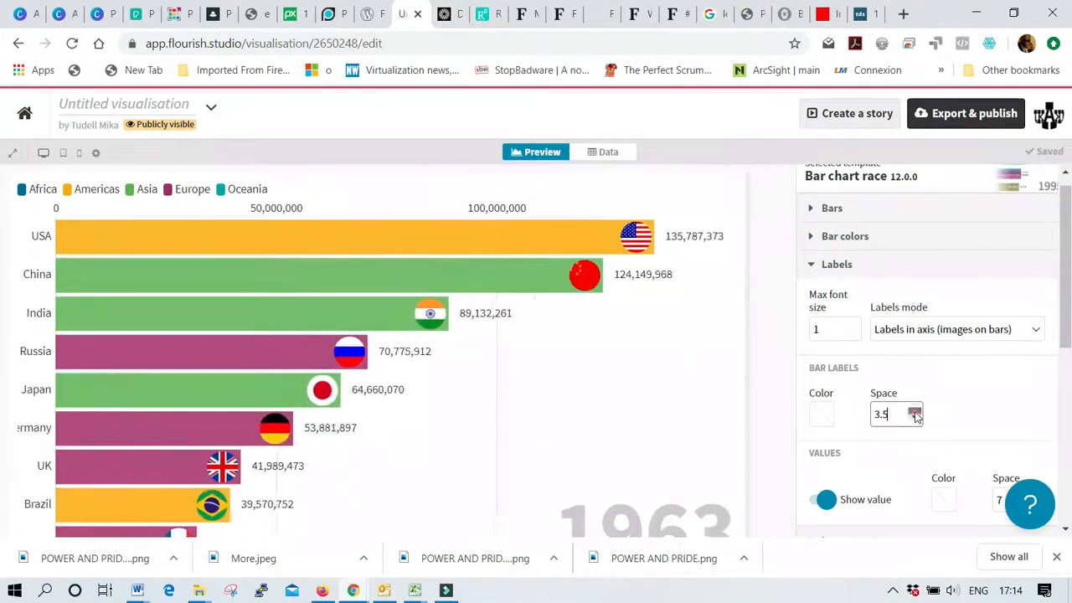
{"action": "left_click", "coordinate": [916, 412]}
{"action": "left_click", "coordinate": [916, 413]}
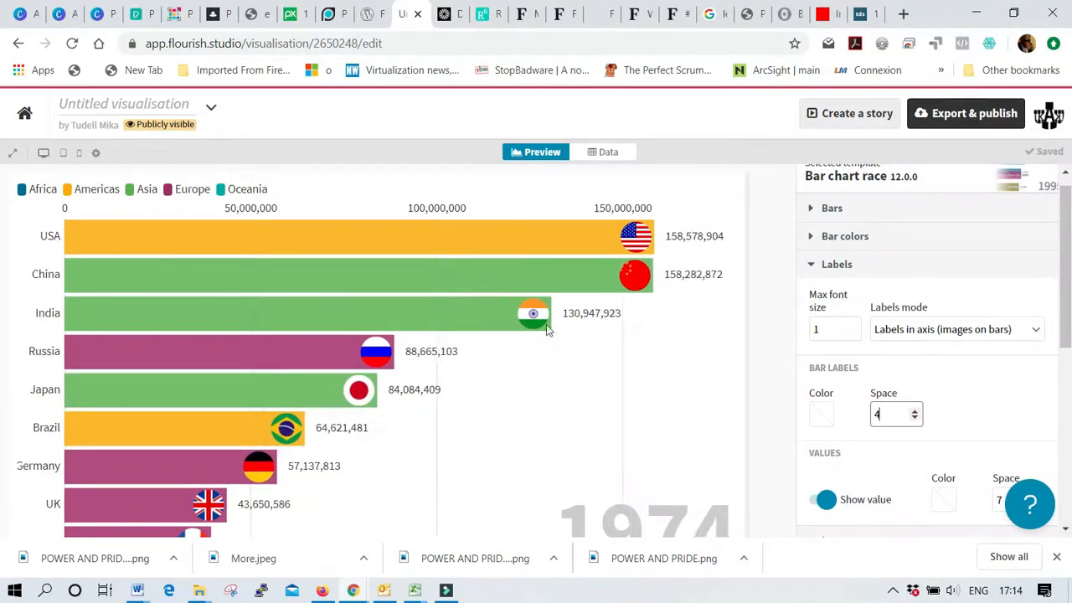
In the Images settings, compare the Fit and Stretch image sizing before returning to Fill
{"action": "scroll", "coordinate": [1046, 347], "scroll_direction": "down", "scroll_amount": 1}
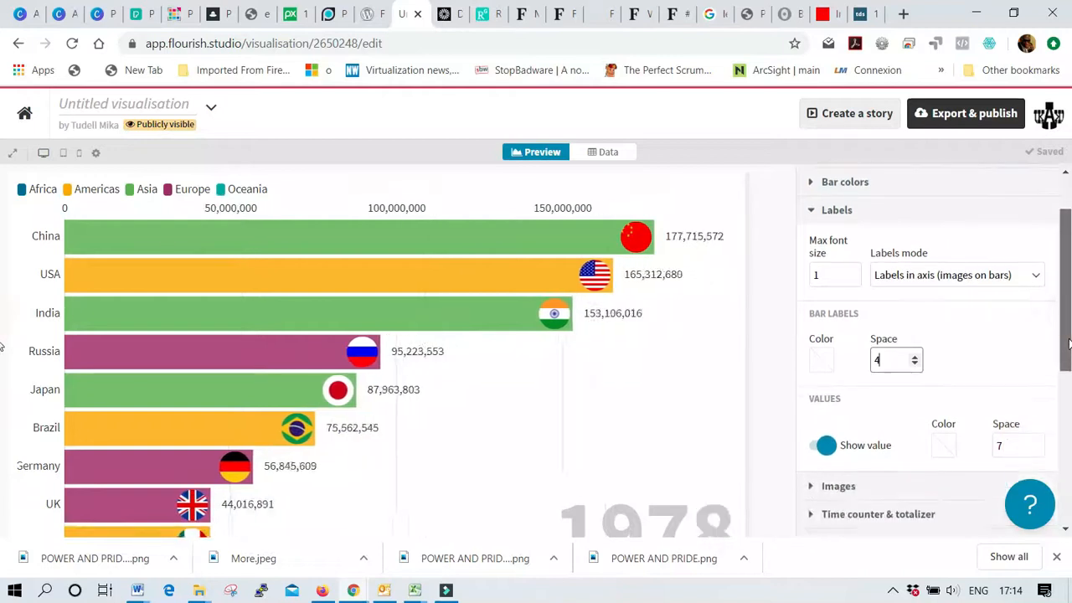
{"action": "left_click", "coordinate": [810, 212]}
{"action": "left_click", "coordinate": [812, 239]}
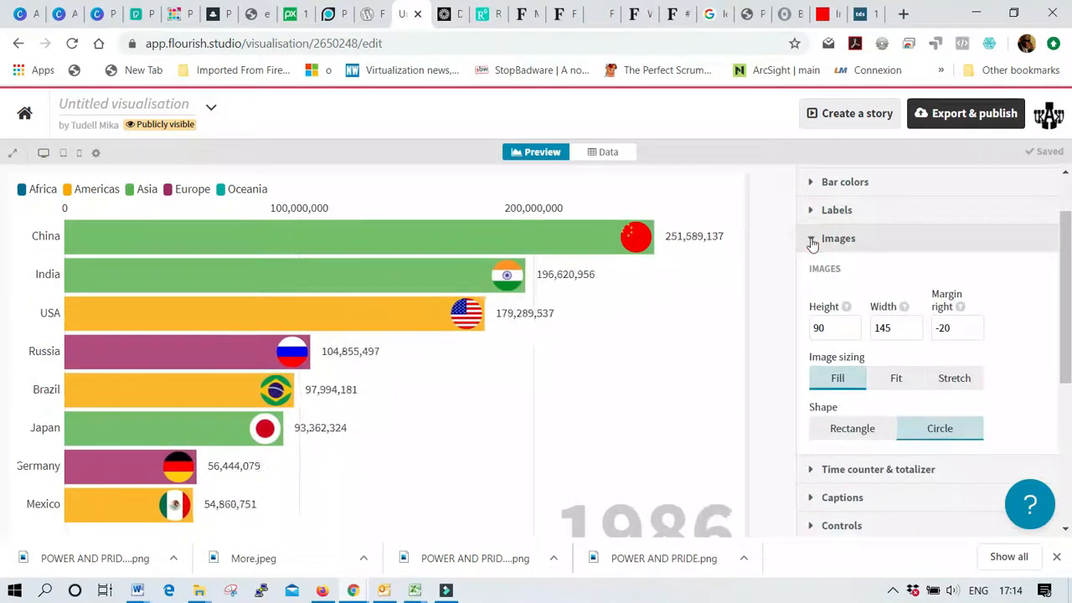
{"action": "left_click", "coordinate": [898, 381]}
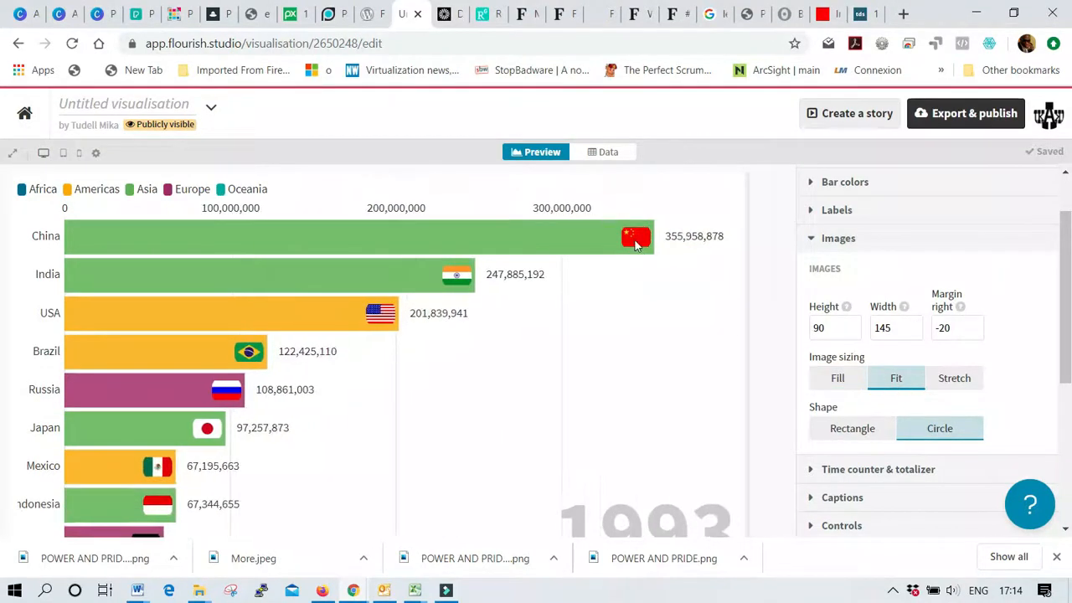
{"action": "left_click", "coordinate": [954, 380]}
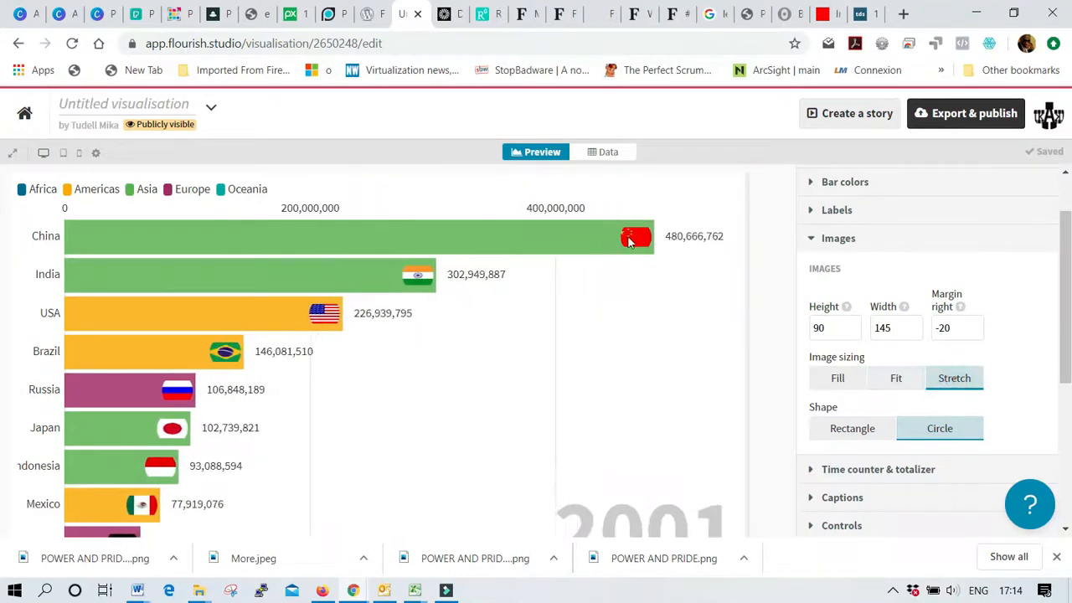
{"action": "left_click", "coordinate": [837, 377]}
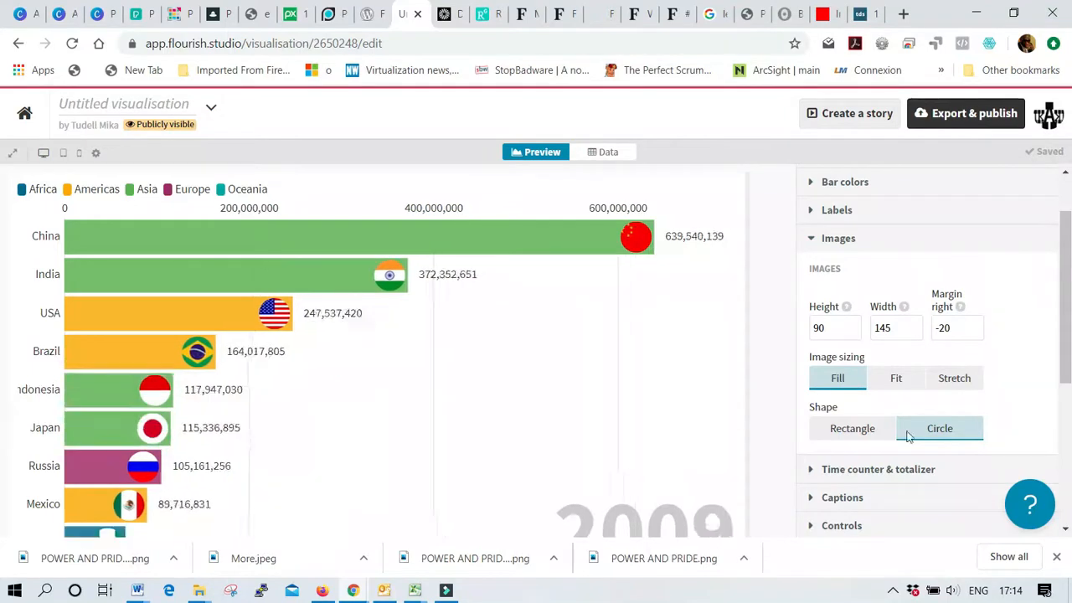
Try the Rectangle image shape, return it to Circle, and set the image sizing to Fit
{"action": "left_click", "coordinate": [857, 434]}
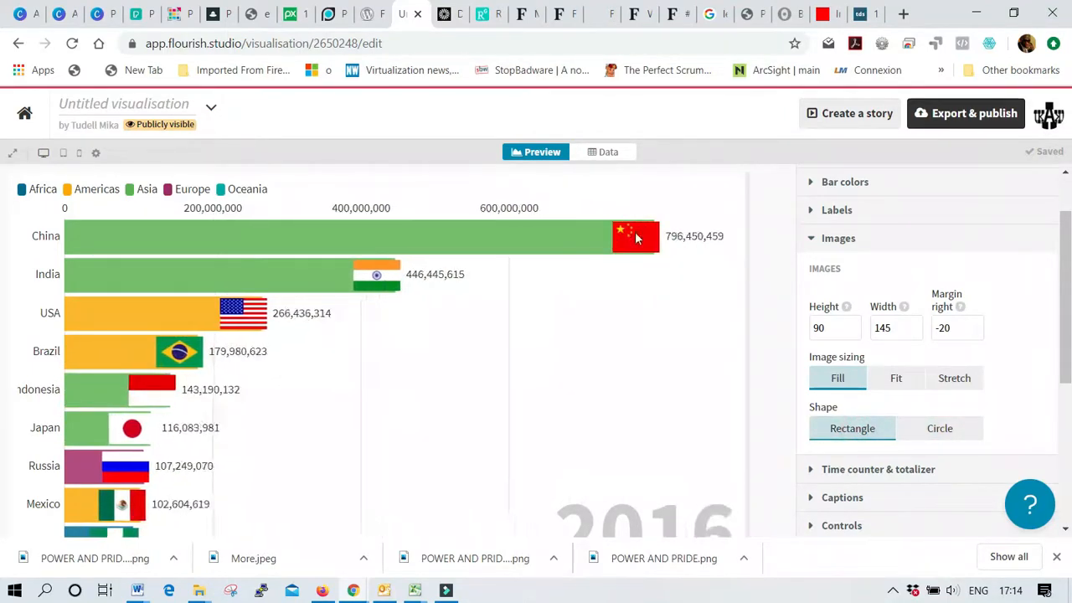
{"action": "left_click", "coordinate": [928, 432]}
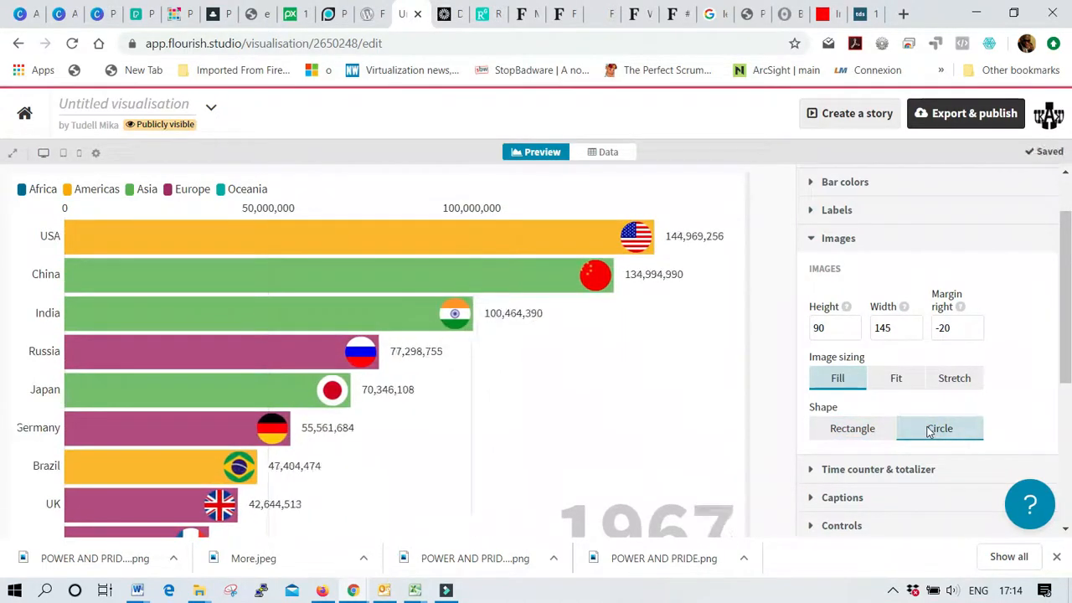
{"action": "left_click", "coordinate": [900, 382]}
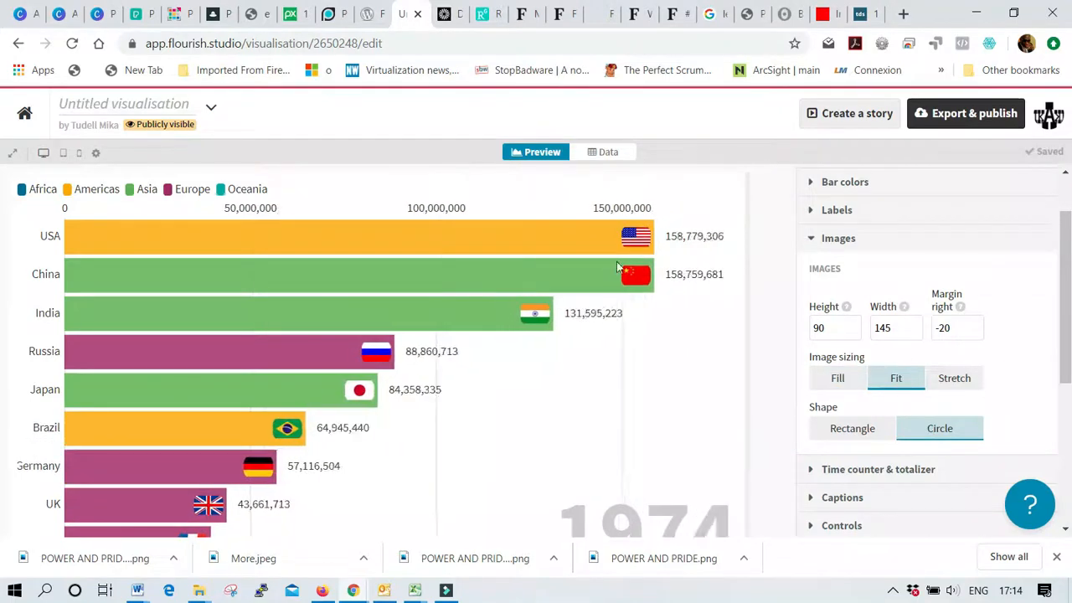
{"action": "left_click", "coordinate": [812, 238]}
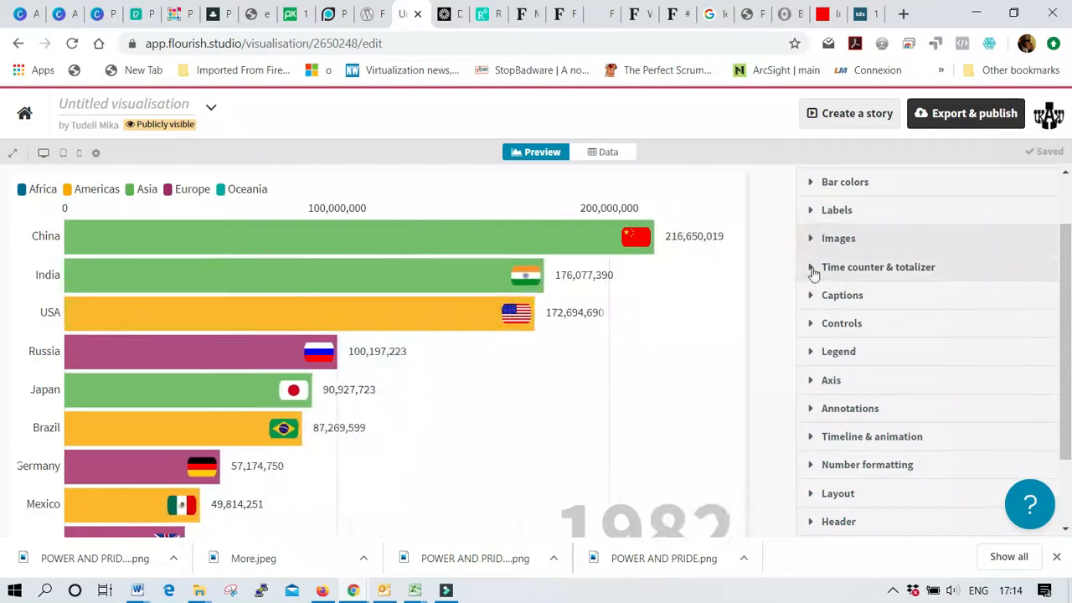
In the Time counter & totalizer settings, try a current time counter size of 16 and return it to 12
{"action": "left_click", "coordinate": [812, 267]}
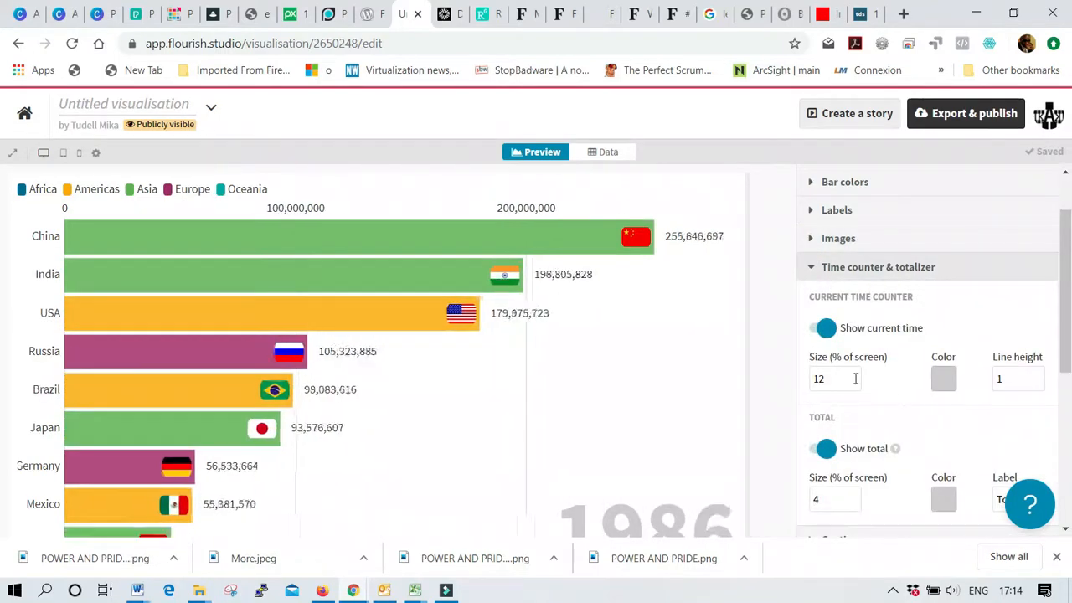
{"action": "left_click", "coordinate": [854, 378]}
{"action": "left_click", "coordinate": [854, 378]}
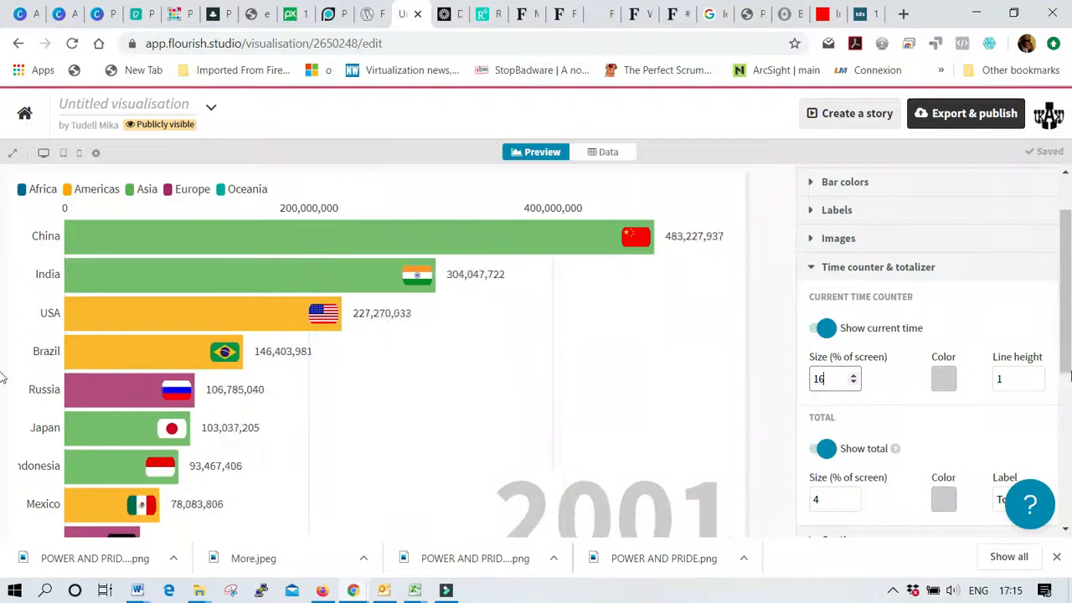
{"action": "scroll", "coordinate": [1066, 364], "scroll_direction": "down", "scroll_amount": 1}
{"action": "scroll", "coordinate": [945, 366], "scroll_direction": "up", "scroll_amount": 1}
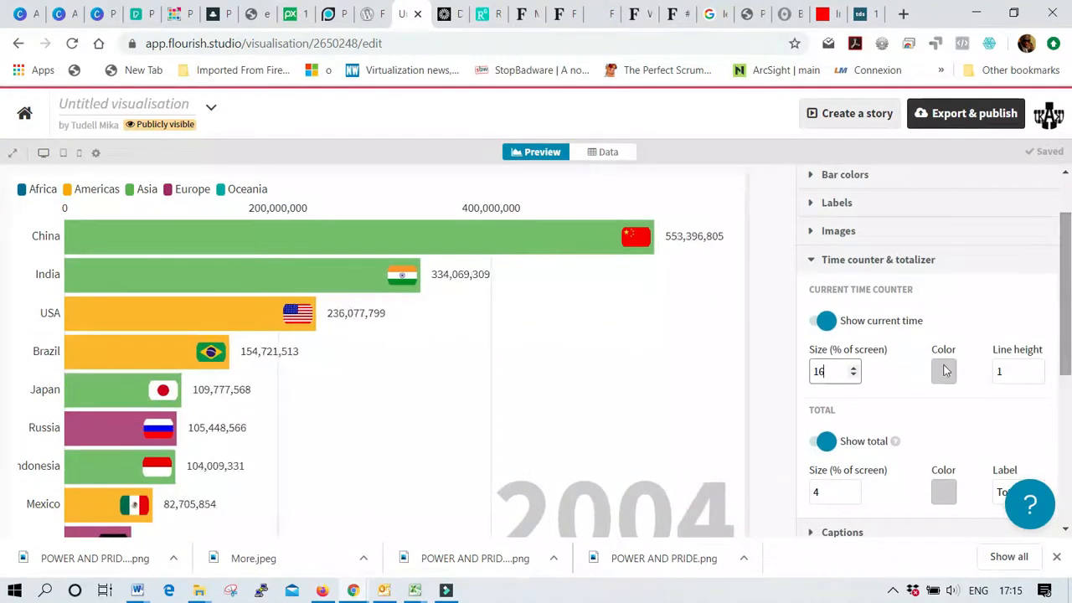
{"action": "left_click", "coordinate": [853, 375]}
{"action": "left_click", "coordinate": [853, 375]}
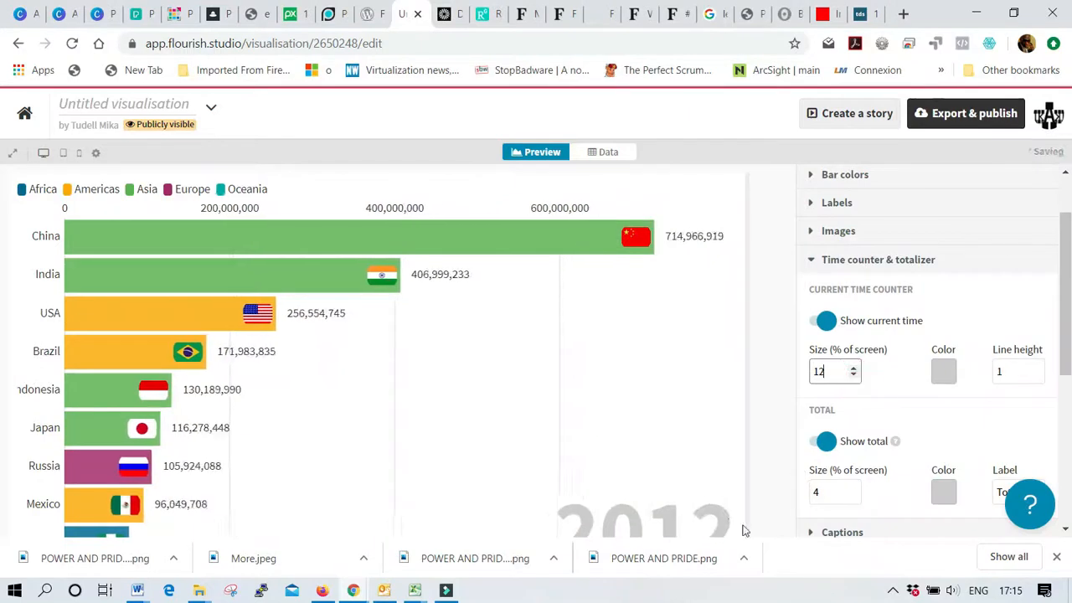
Change the current time counter's color to bright green
{"action": "left_click", "coordinate": [944, 372]}
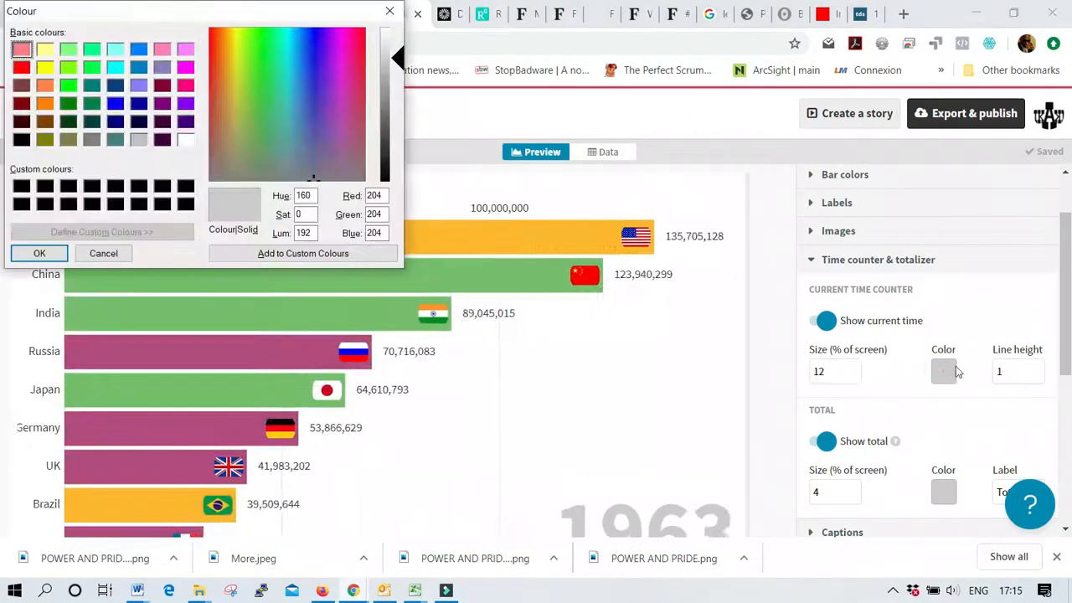
{"action": "left_click", "coordinate": [68, 68]}
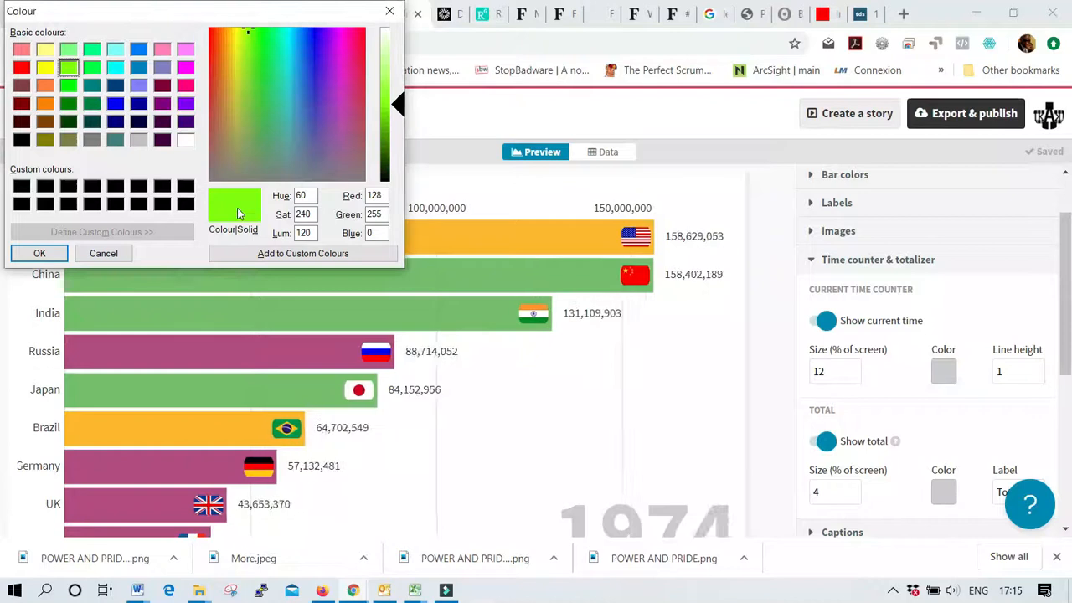
{"action": "left_click", "coordinate": [39, 255]}
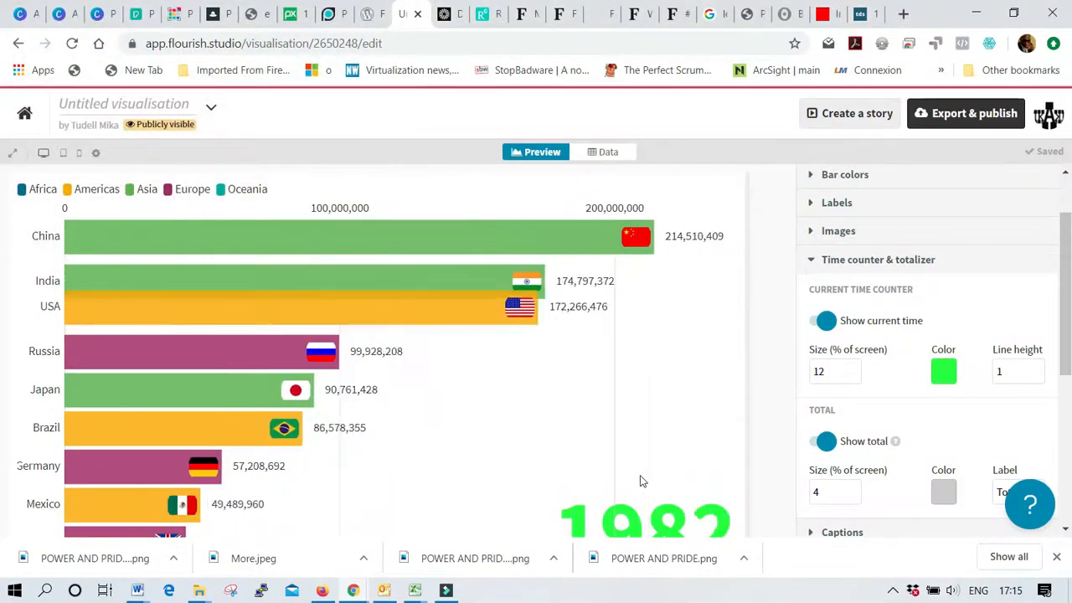
Increase the size of the total display to 10% of the screen
{"action": "left_click_drag", "start_coordinate": [1065, 360], "coordinate": [1067, 406]}
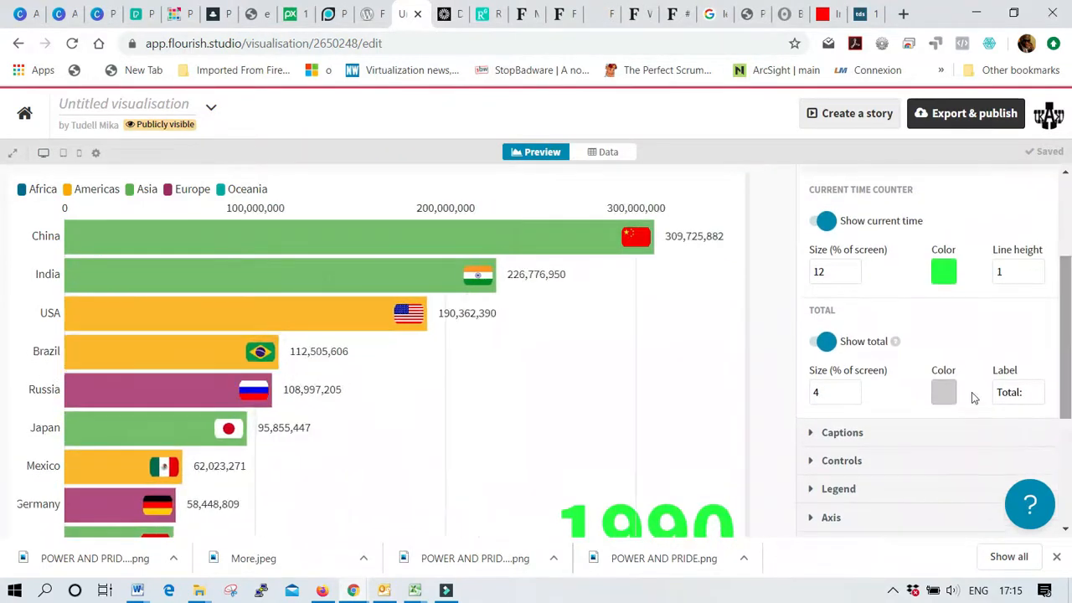
{"action": "left_click", "coordinate": [853, 391]}
{"action": "left_click", "coordinate": [854, 391]}
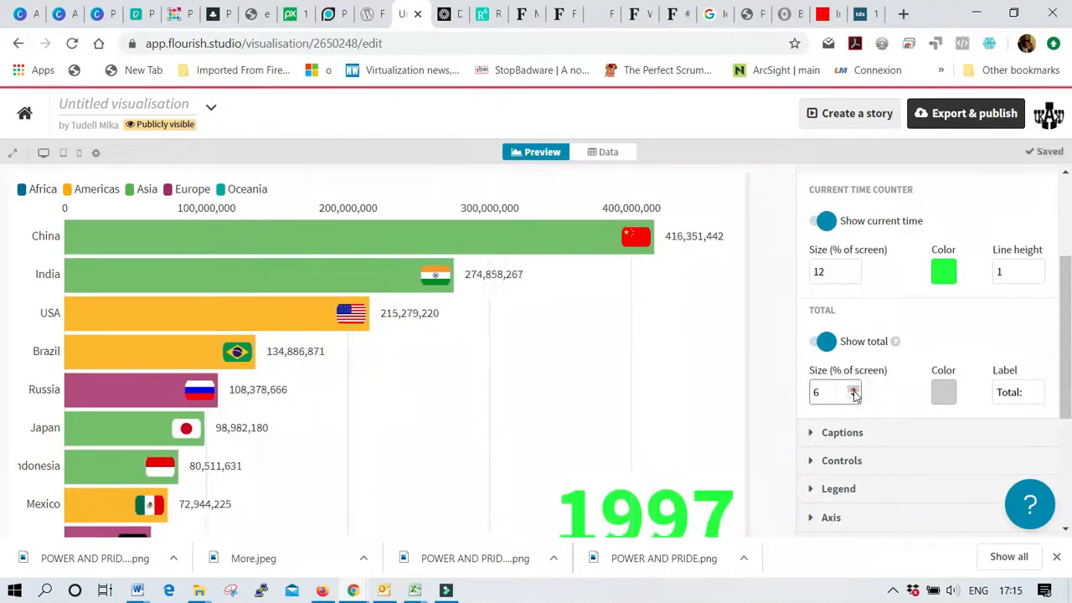
{"action": "left_click", "coordinate": [853, 391]}
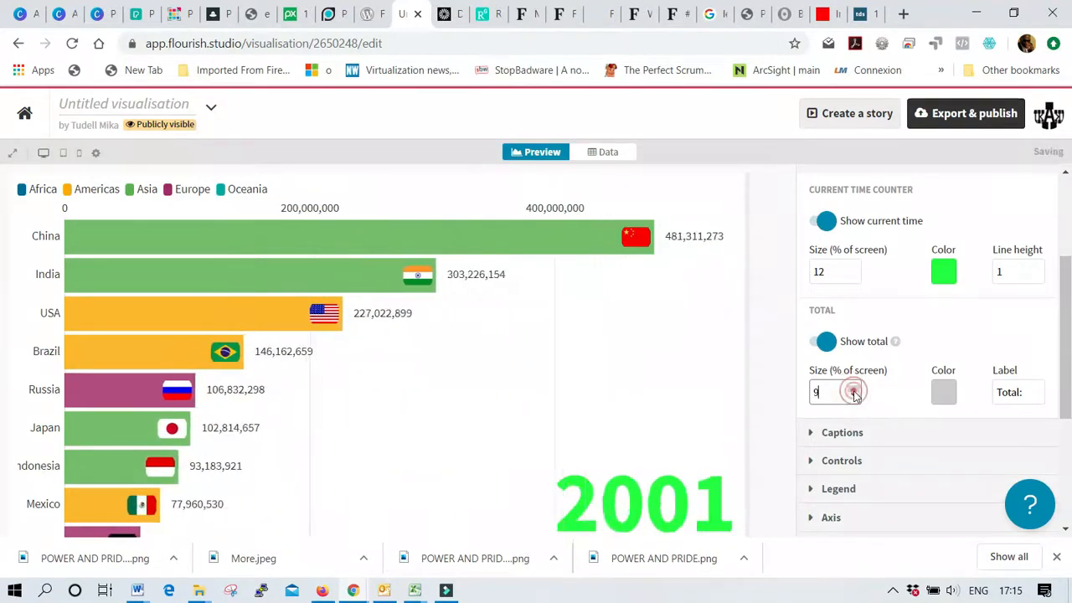
{"action": "left_click", "coordinate": [854, 392]}
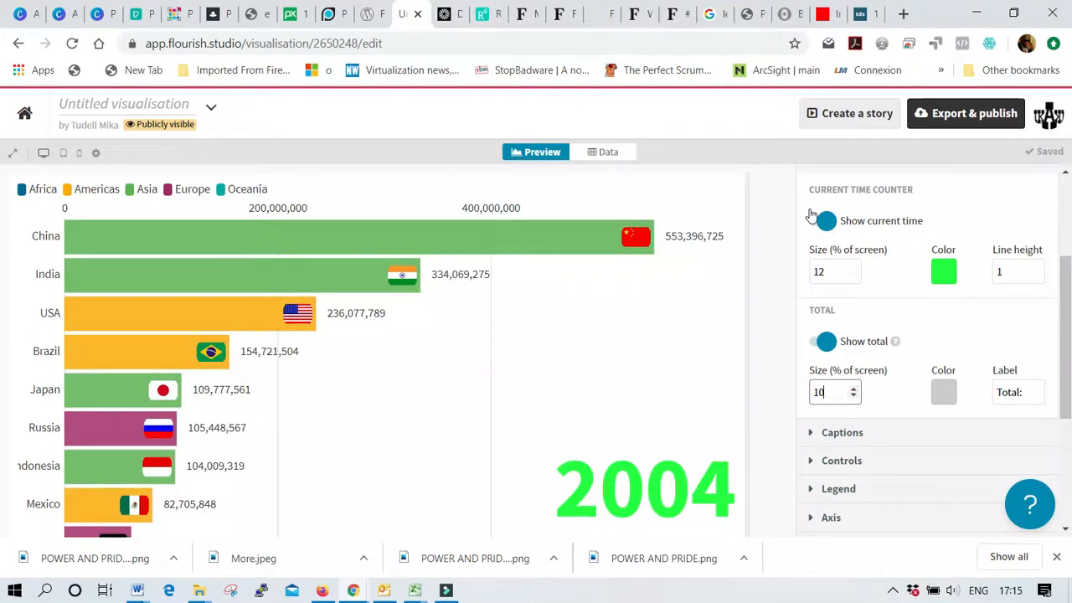
Close the time counter settings and enable the sort control for the chart in the Controls settings
{"action": "left_click_drag", "start_coordinate": [1065, 299], "coordinate": [1068, 262]}
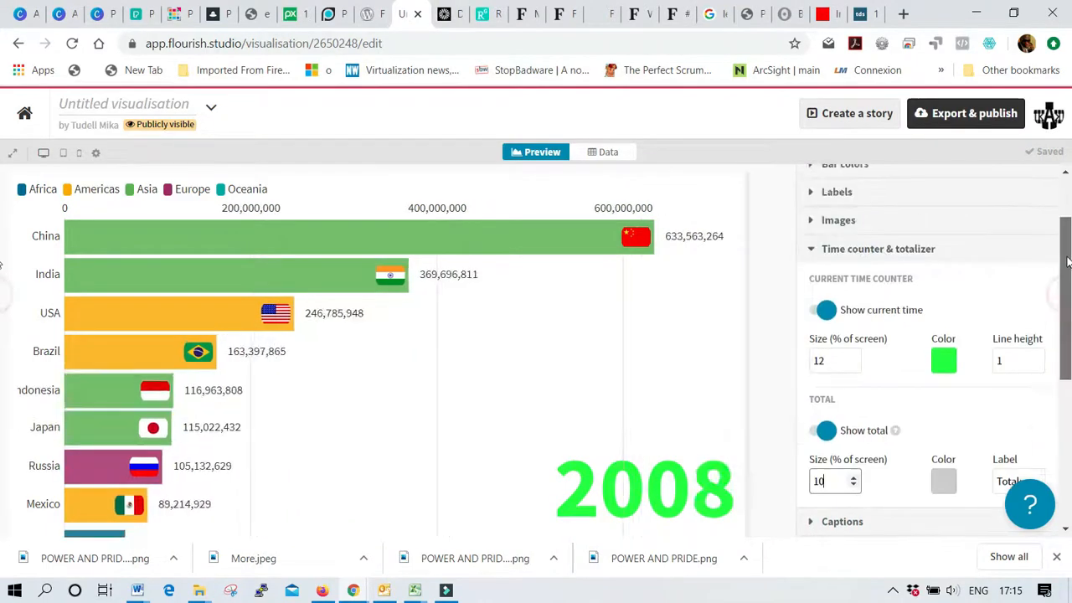
{"action": "left_click", "coordinate": [809, 249]}
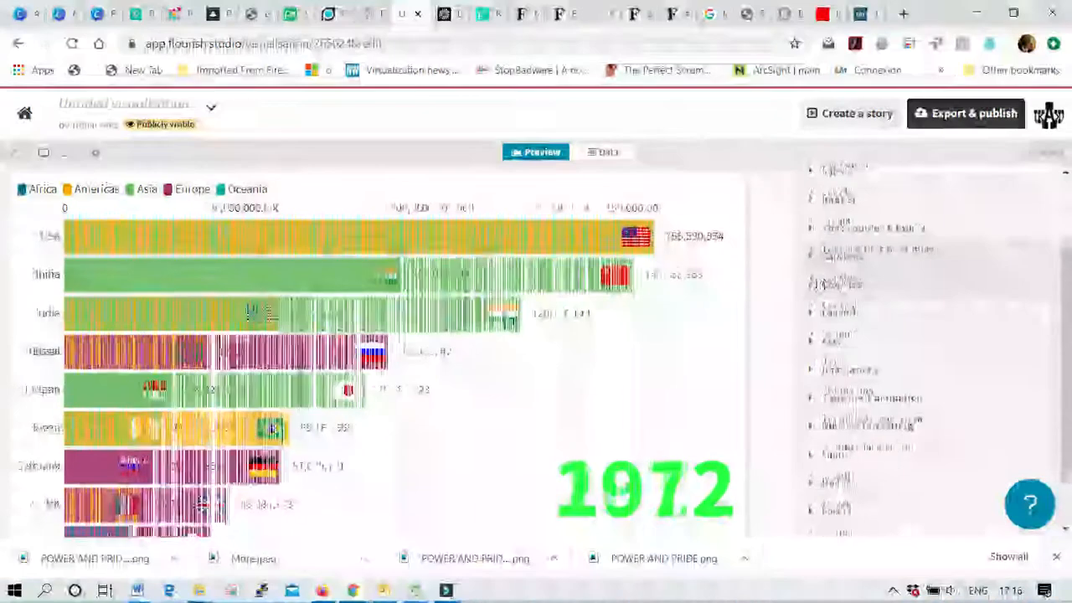
{"action": "left_click", "coordinate": [810, 284]}
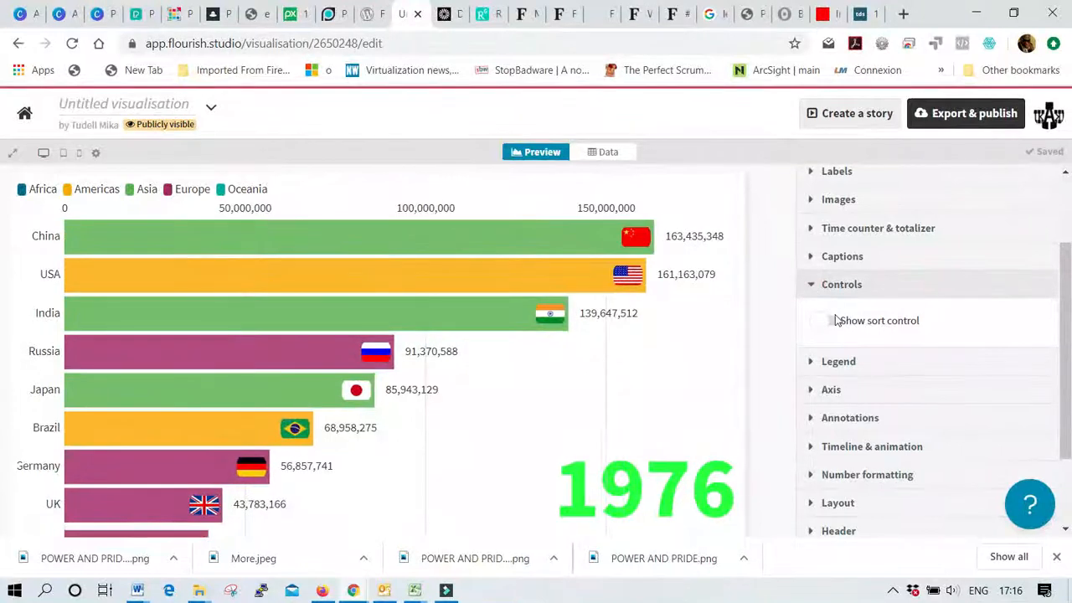
{"action": "left_click", "coordinate": [832, 320]}
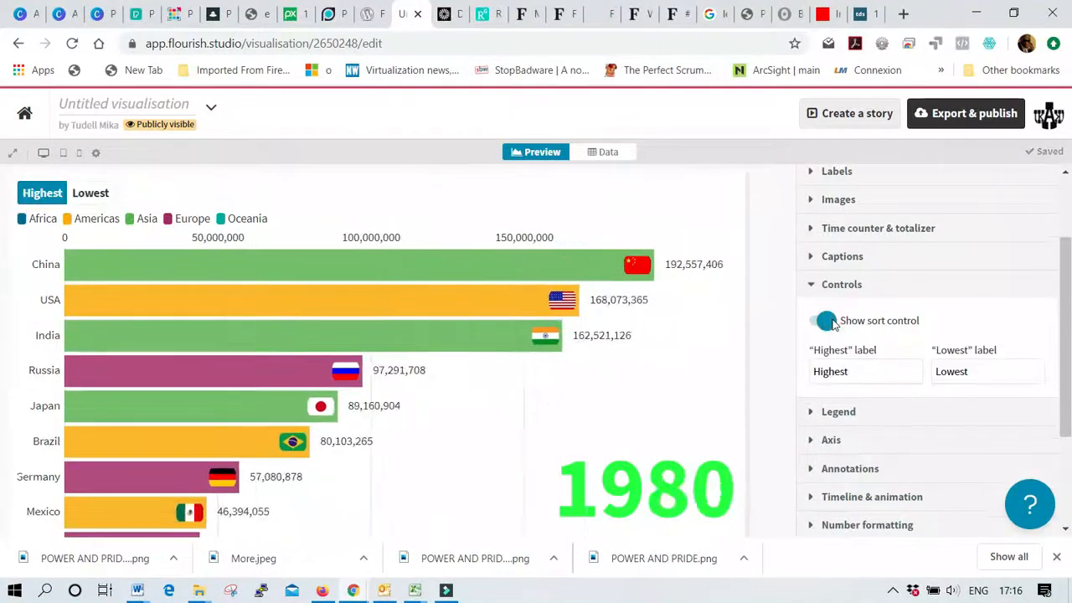
Try the chart's Lowest sort order, return it to Highest, and turn off the sort control
{"action": "left_click", "coordinate": [88, 194]}
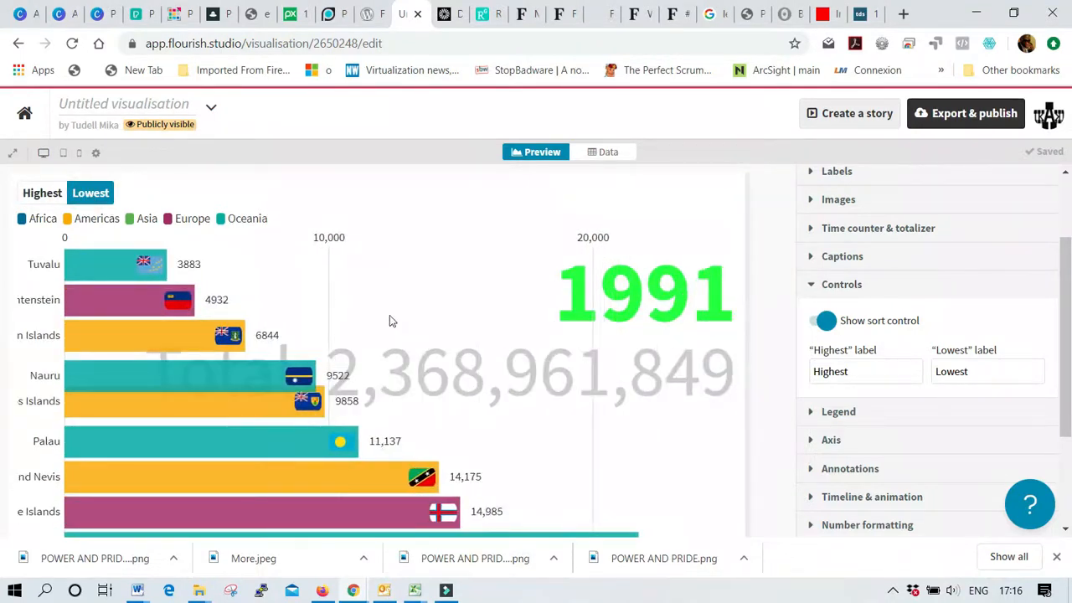
{"action": "left_click", "coordinate": [46, 195]}
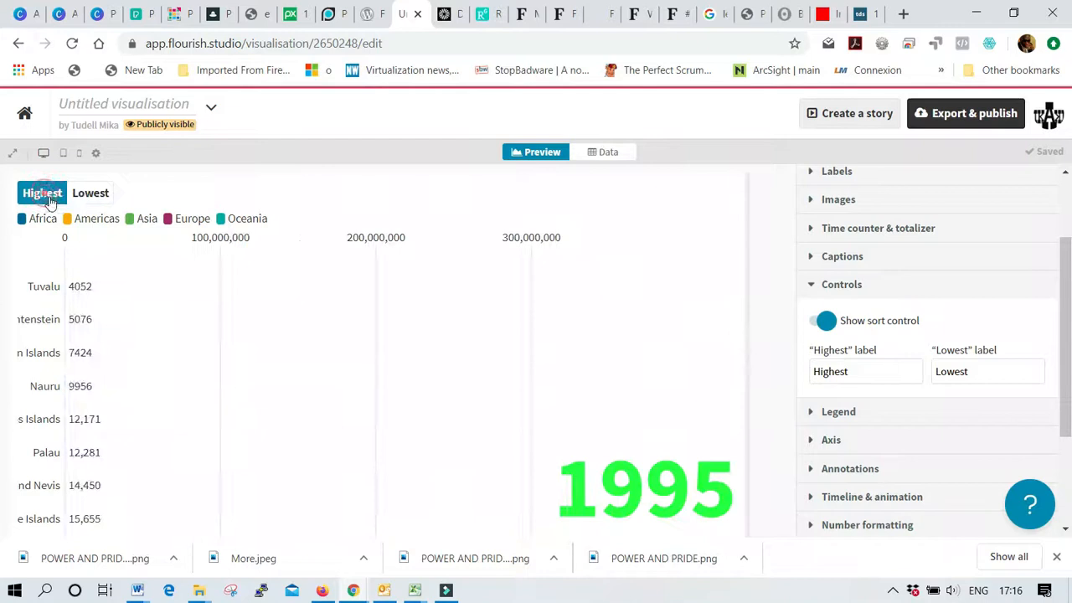
{"action": "left_click", "coordinate": [814, 322]}
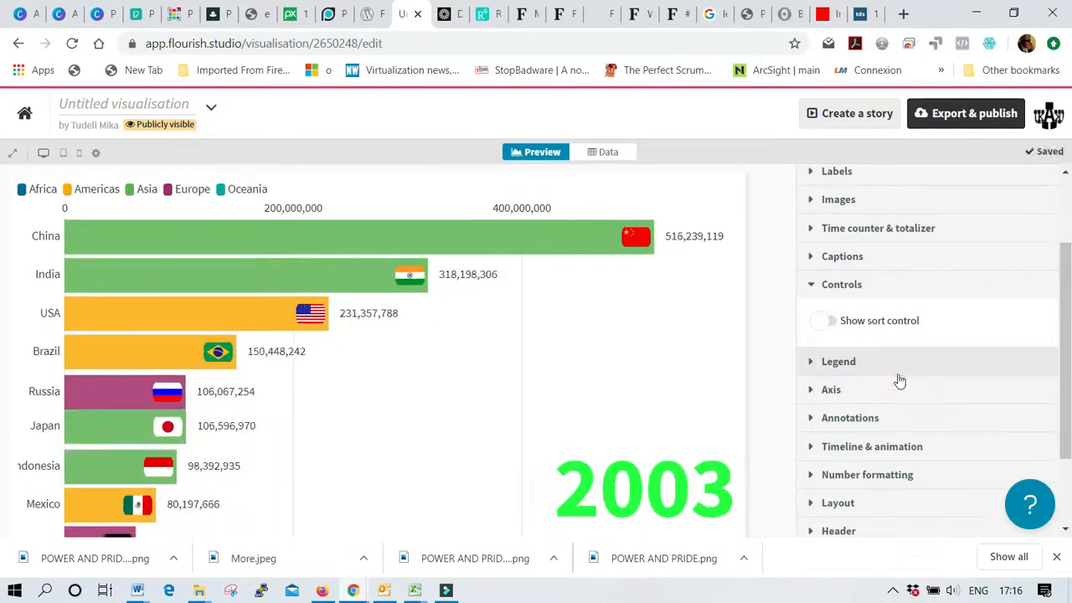
{"action": "left_click", "coordinate": [898, 368]}
{"action": "left_click", "coordinate": [897, 374]}
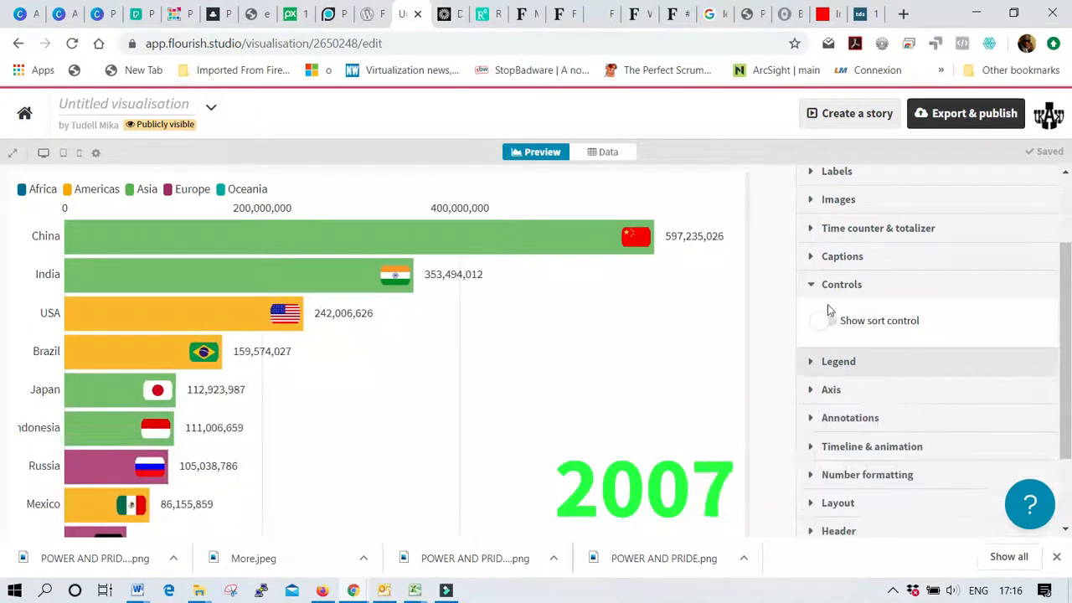
Close the Controls settings, try disabling the chart legend in the Legend settings, and enable it again
{"action": "left_click", "coordinate": [812, 286]}
{"action": "left_click", "coordinate": [815, 316]}
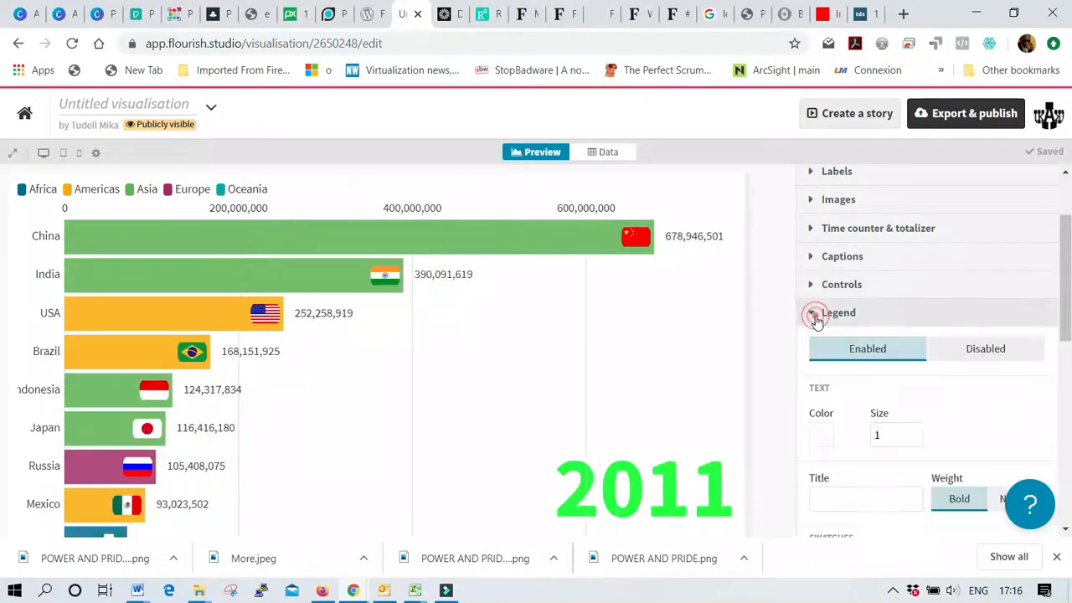
{"action": "left_click", "coordinate": [976, 355]}
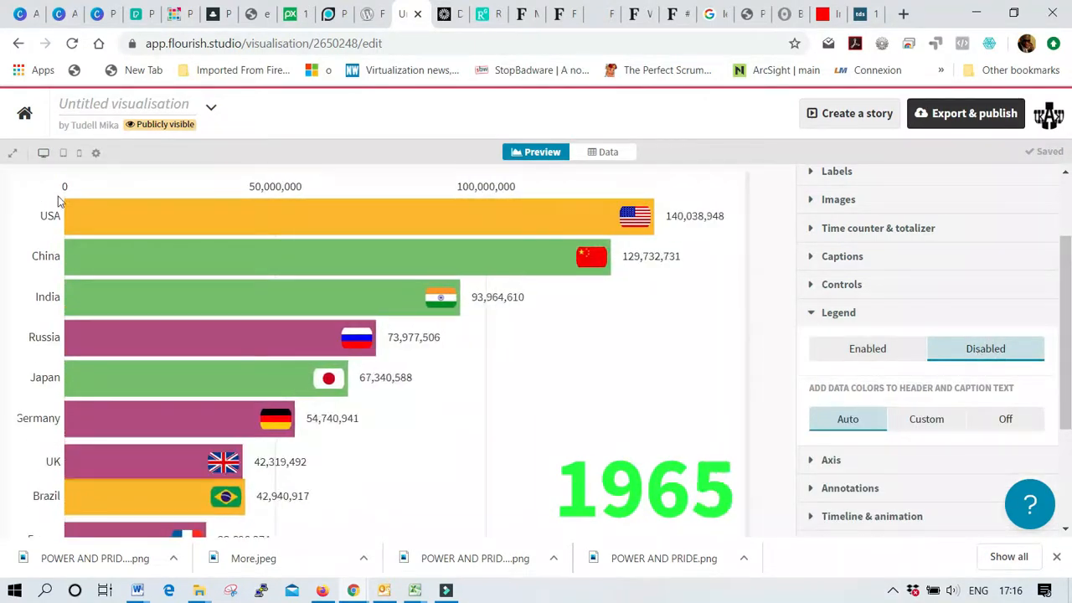
{"action": "left_click", "coordinate": [845, 352]}
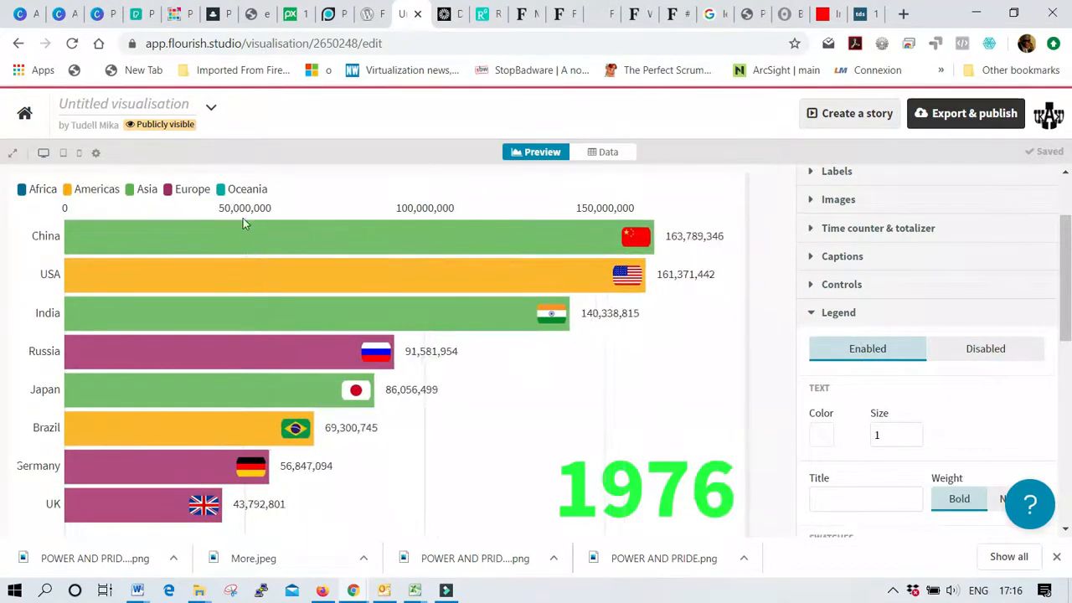
Try a legend text size of 1.4 and return it to 1
{"action": "left_click", "coordinate": [915, 431]}
{"action": "left_click", "coordinate": [915, 431]}
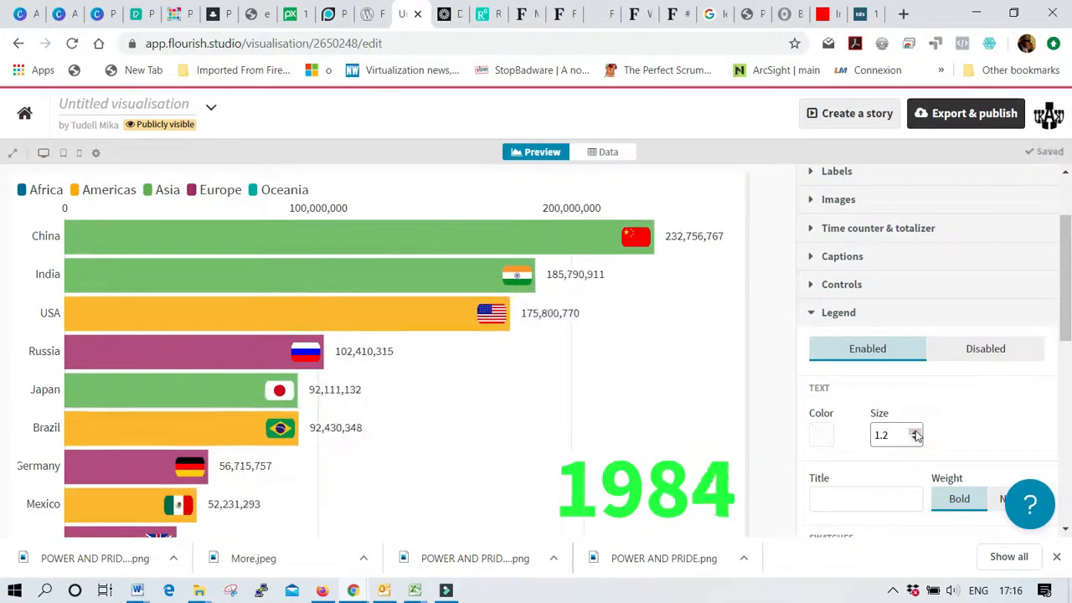
{"action": "left_click", "coordinate": [915, 431]}
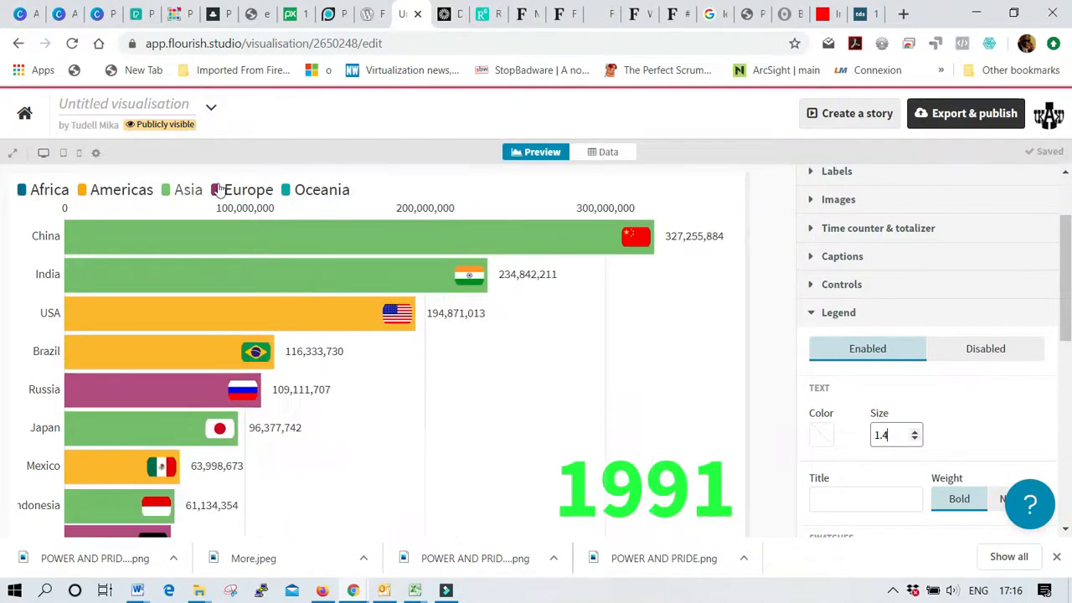
{"action": "left_click", "coordinate": [915, 439]}
{"action": "left_click", "coordinate": [916, 439]}
{"action": "left_click", "coordinate": [915, 439]}
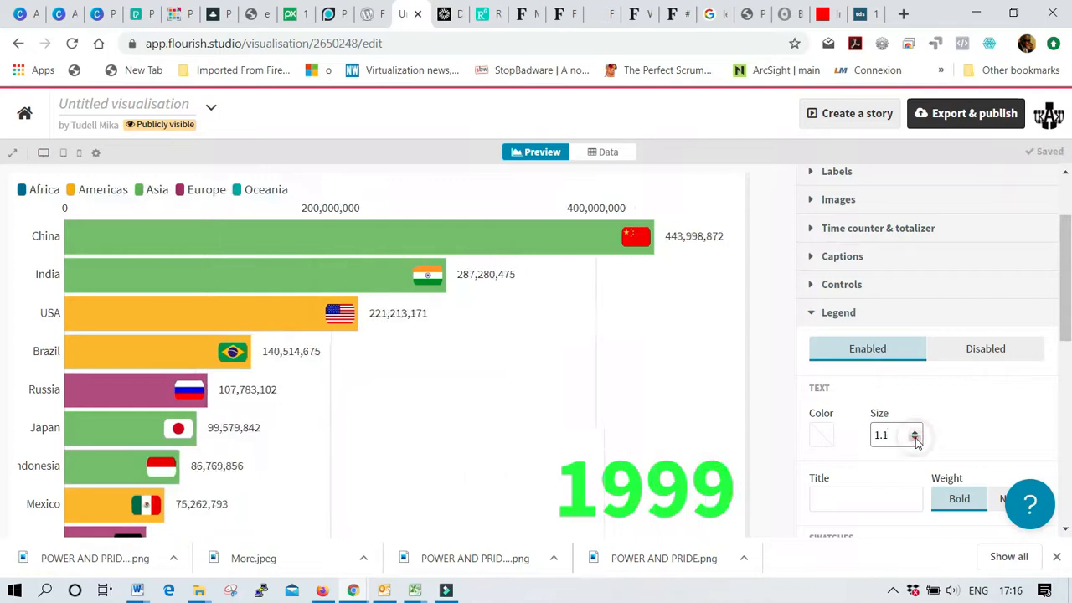
{"action": "left_click", "coordinate": [915, 440]}
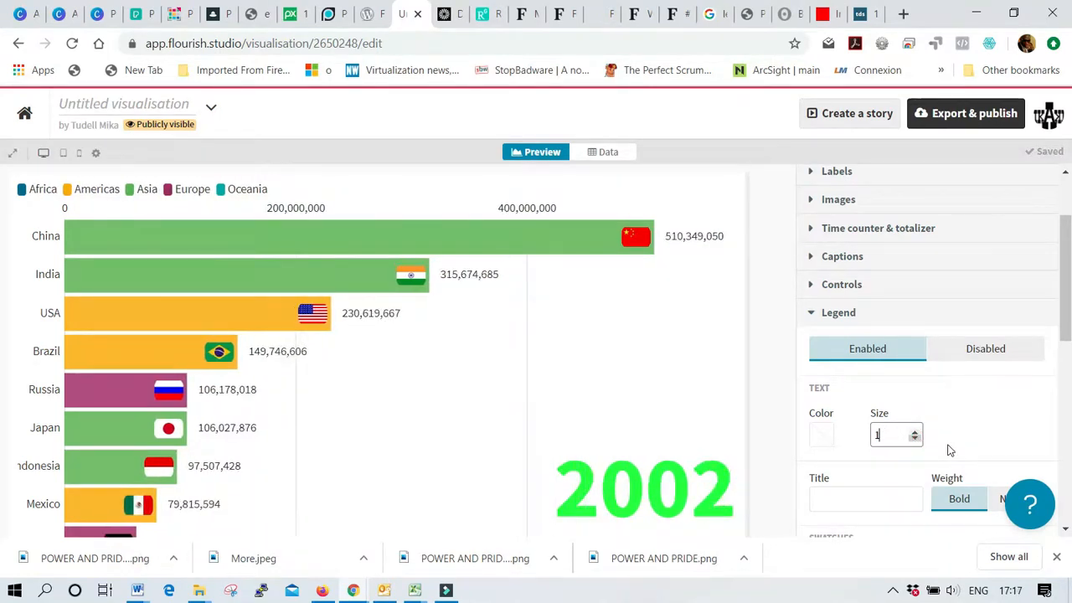
Close the Legend settings, try an axis text size of 1.75 in the Axis settings, and return it to 1
{"action": "left_click", "coordinate": [817, 317]}
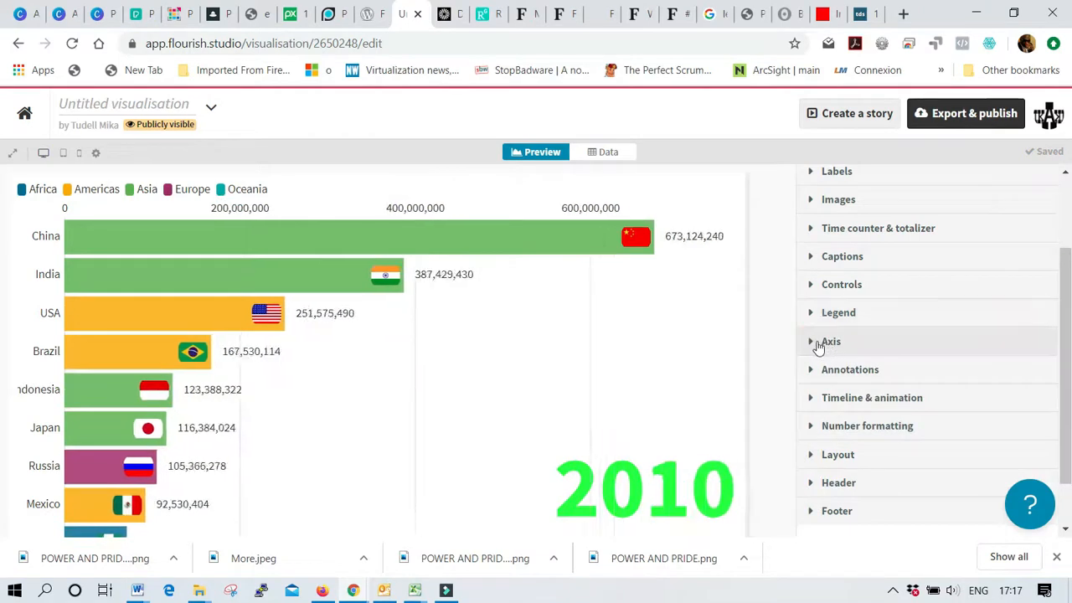
{"action": "left_click", "coordinate": [817, 345]}
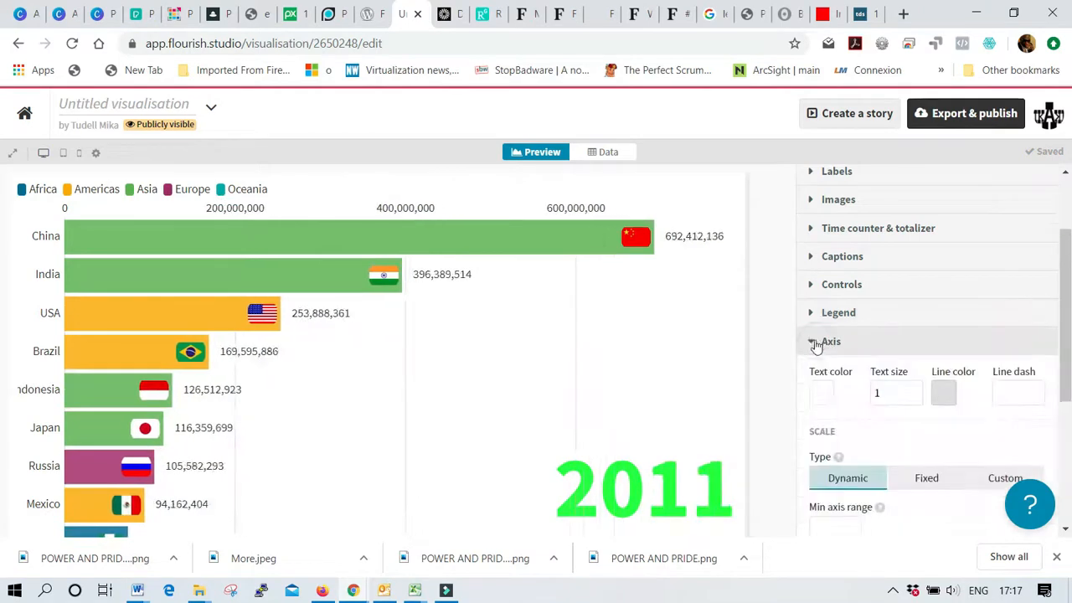
{"action": "left_click", "coordinate": [915, 390]}
{"action": "left_click", "coordinate": [915, 390]}
{"action": "left_click", "coordinate": [915, 390]}
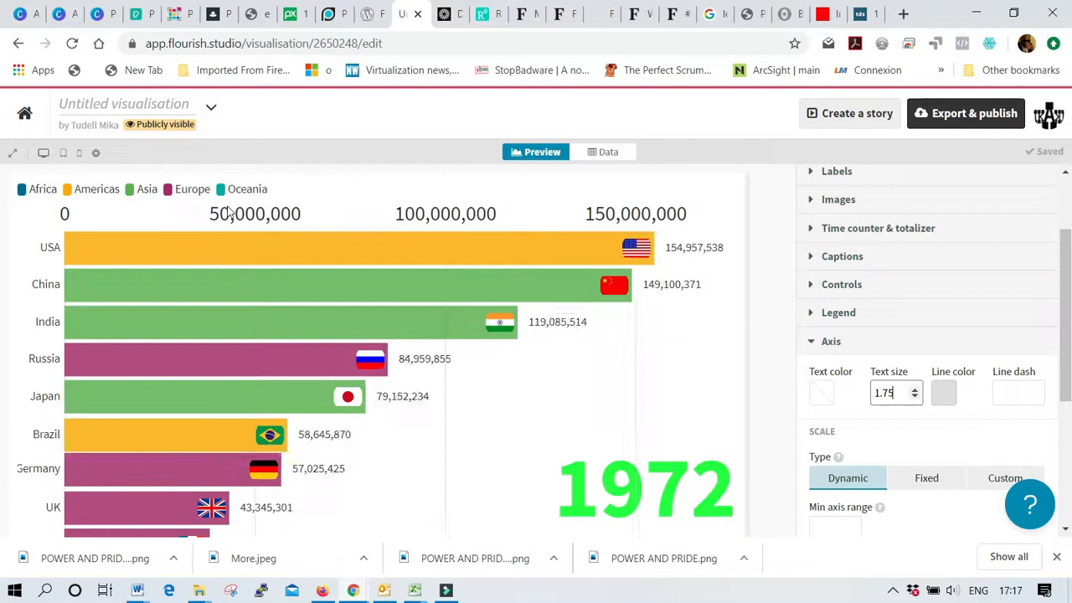
{"action": "left_click", "coordinate": [916, 397]}
{"action": "left_click", "coordinate": [916, 397]}
{"action": "left_click", "coordinate": [915, 397]}
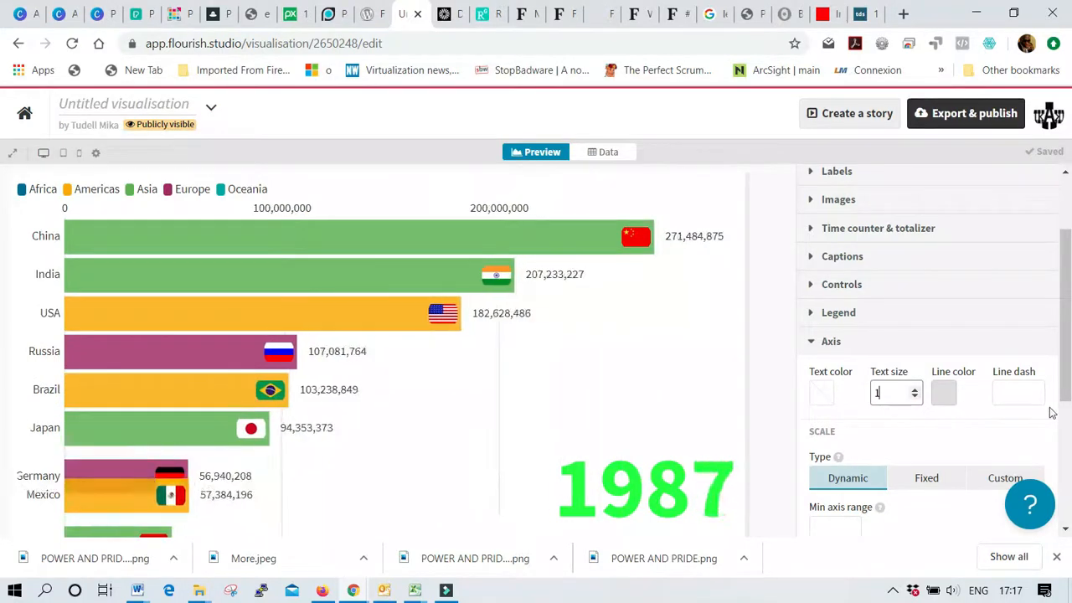
Try the Fixed and Custom scale types for the axis and return the scale to Dynamic
{"action": "left_click_drag", "start_coordinate": [1070, 395], "coordinate": [1068, 446]}
{"action": "left_click", "coordinate": [927, 387]}
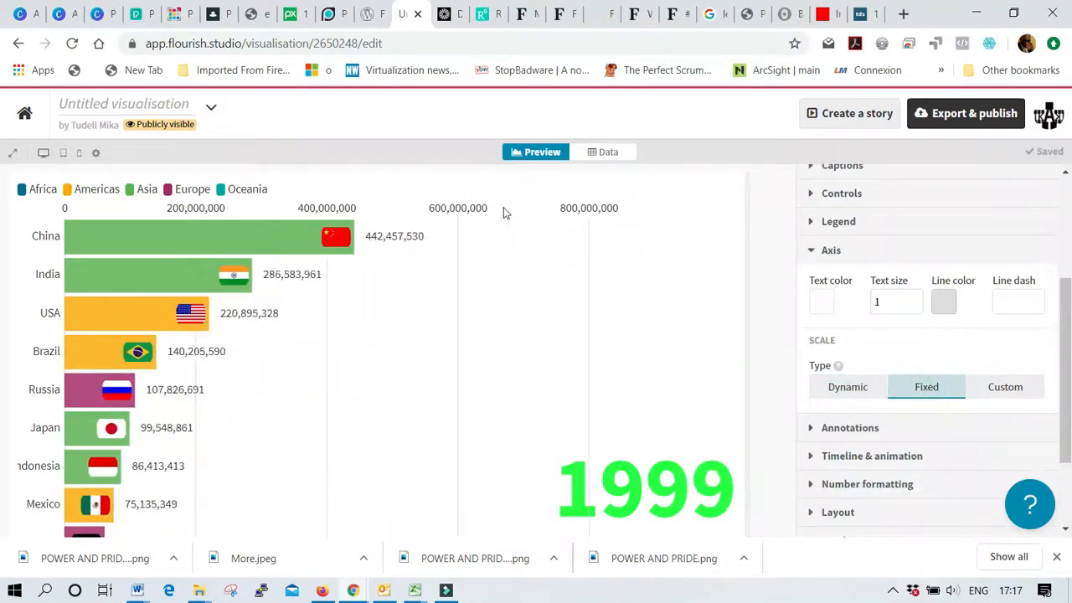
{"action": "left_click", "coordinate": [993, 392]}
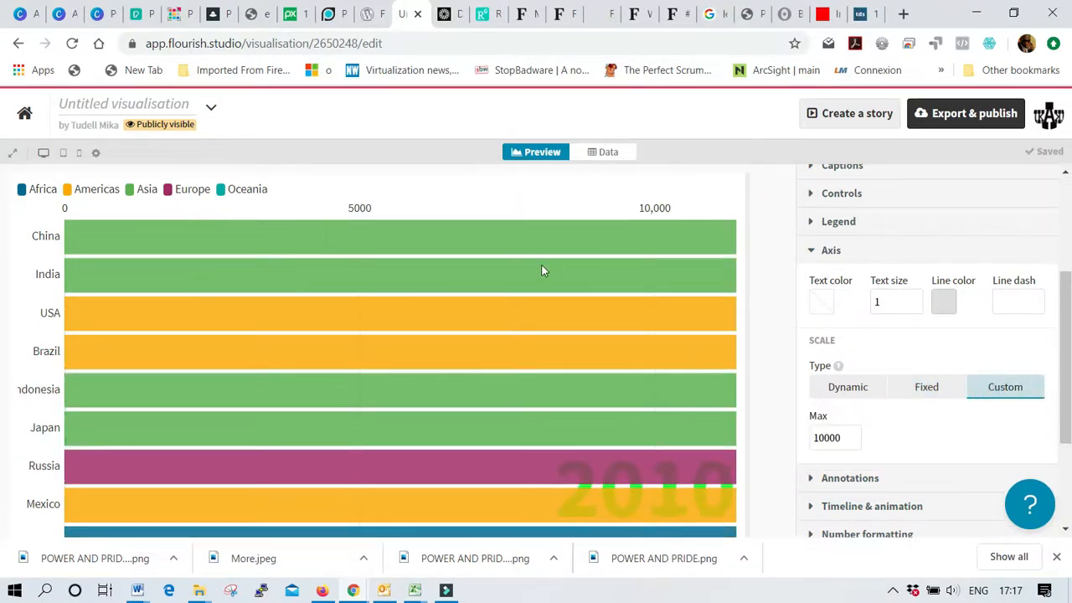
{"action": "left_click", "coordinate": [844, 387]}
{"action": "mouse_move", "coordinate": [1063, 391]}
{"action": "left_mouse_down"}
{"action": "mouse_move", "coordinate": [1070, 425]}
{"action": "mouse_move", "coordinate": [1068, 376]}
{"action": "left_mouse_up"}
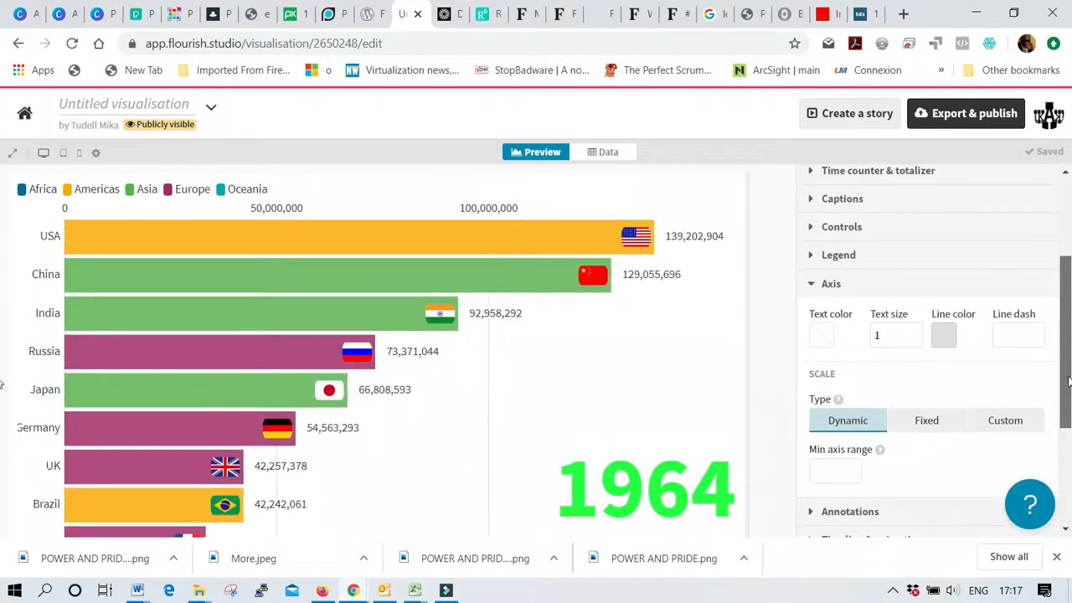
In the Annotations settings, try the Disabled option and the Bold weight, and restore them to Enabled and Regular
{"action": "left_click", "coordinate": [810, 284]}
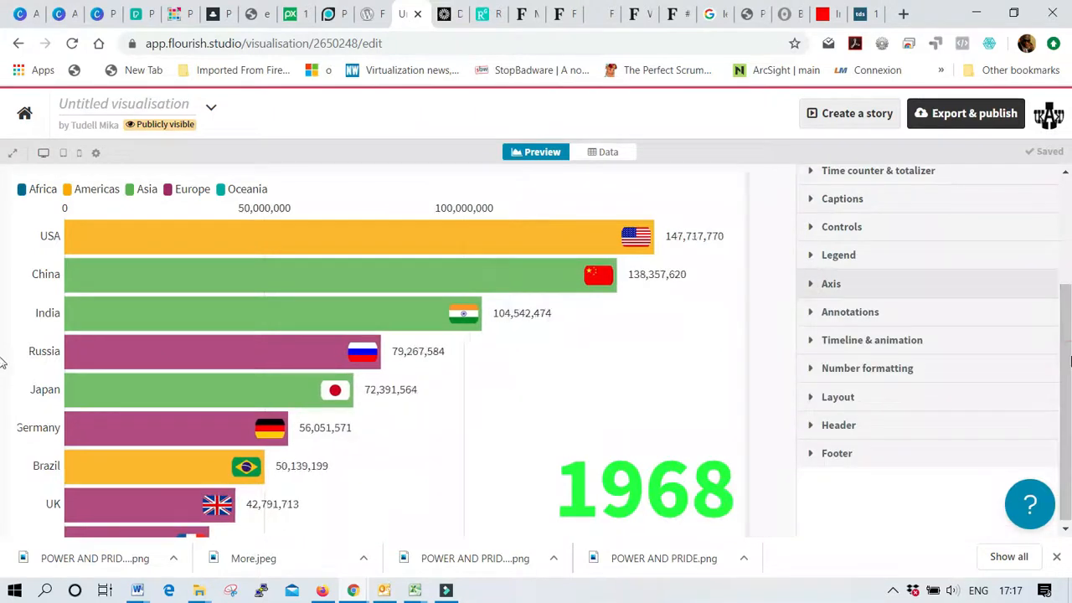
{"action": "left_click", "coordinate": [811, 311]}
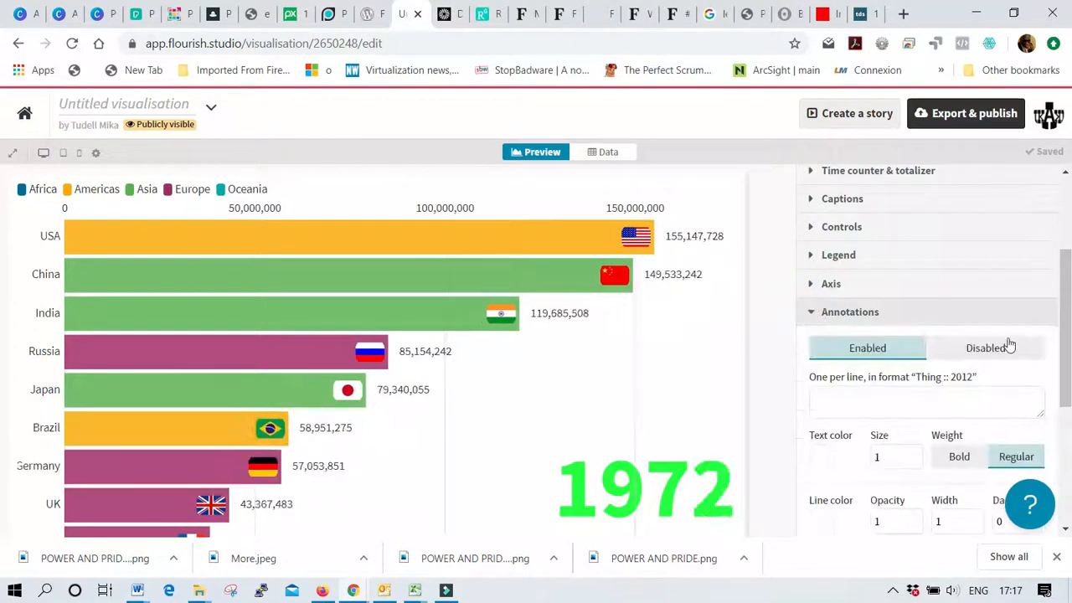
{"action": "left_click_drag", "start_coordinate": [1061, 330], "coordinate": [1066, 368]}
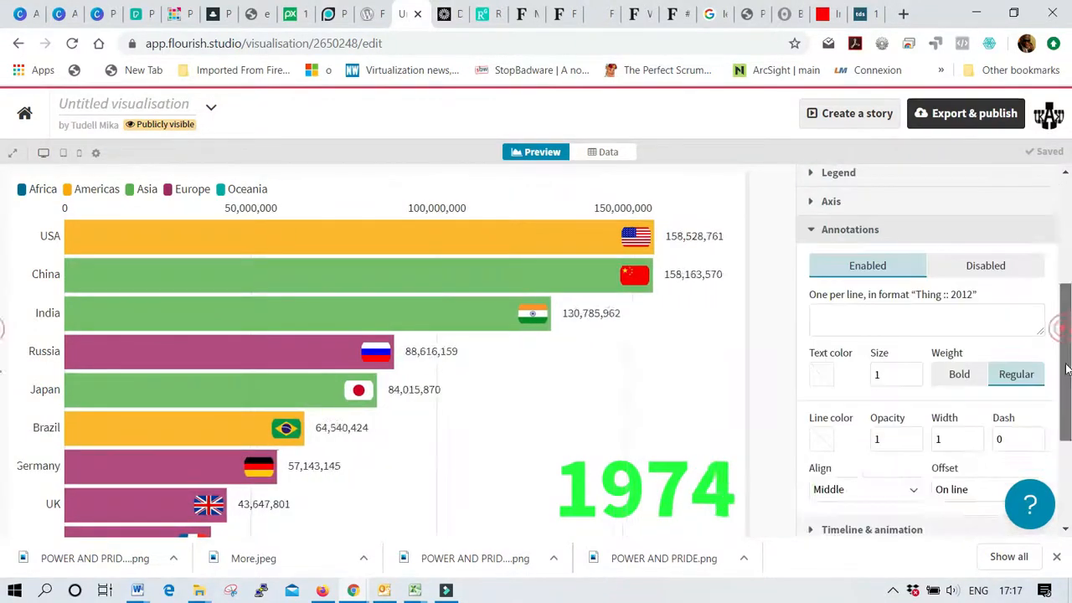
{"action": "left_click", "coordinate": [986, 270]}
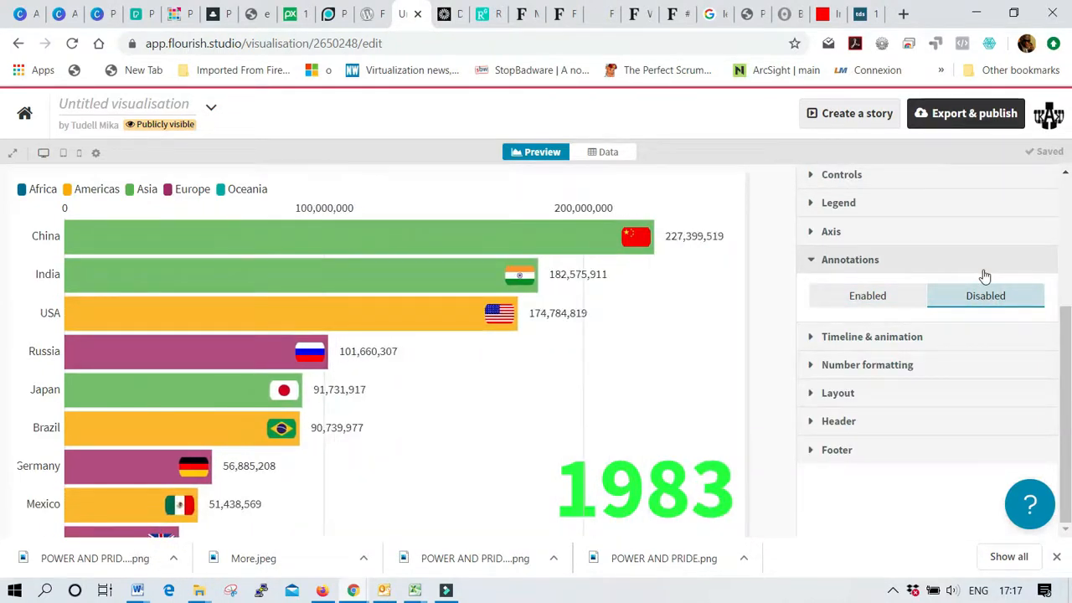
{"action": "left_click", "coordinate": [871, 296]}
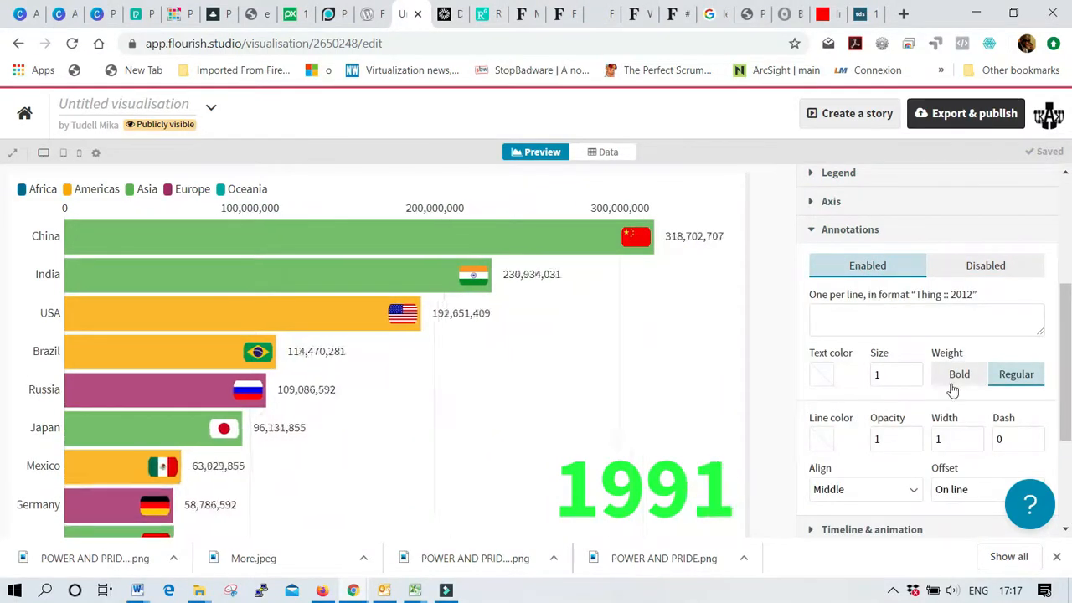
{"action": "left_click", "coordinate": [961, 377]}
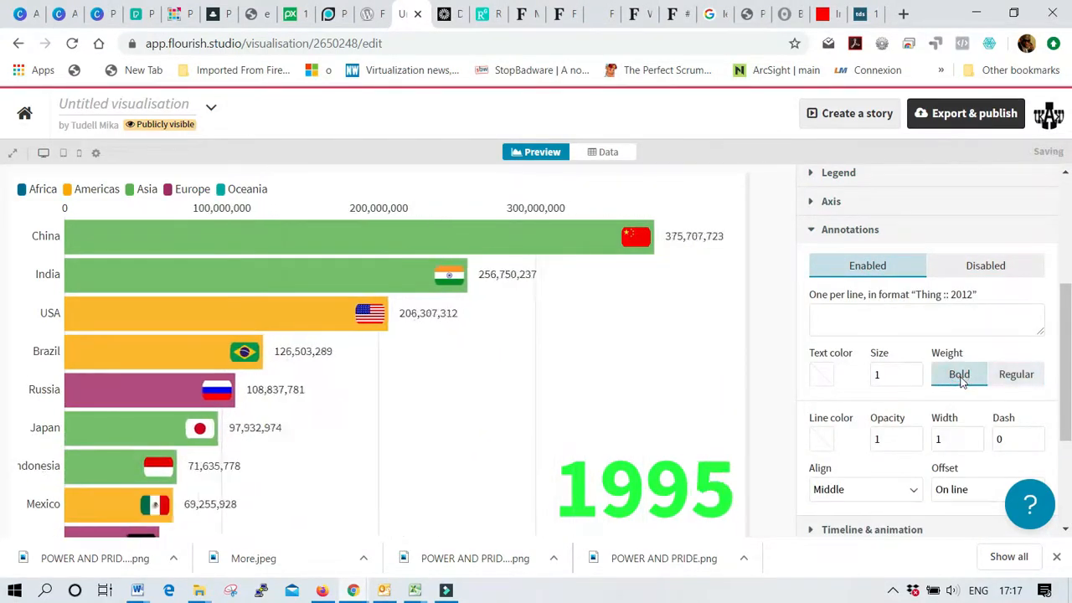
{"action": "left_click", "coordinate": [1022, 377]}
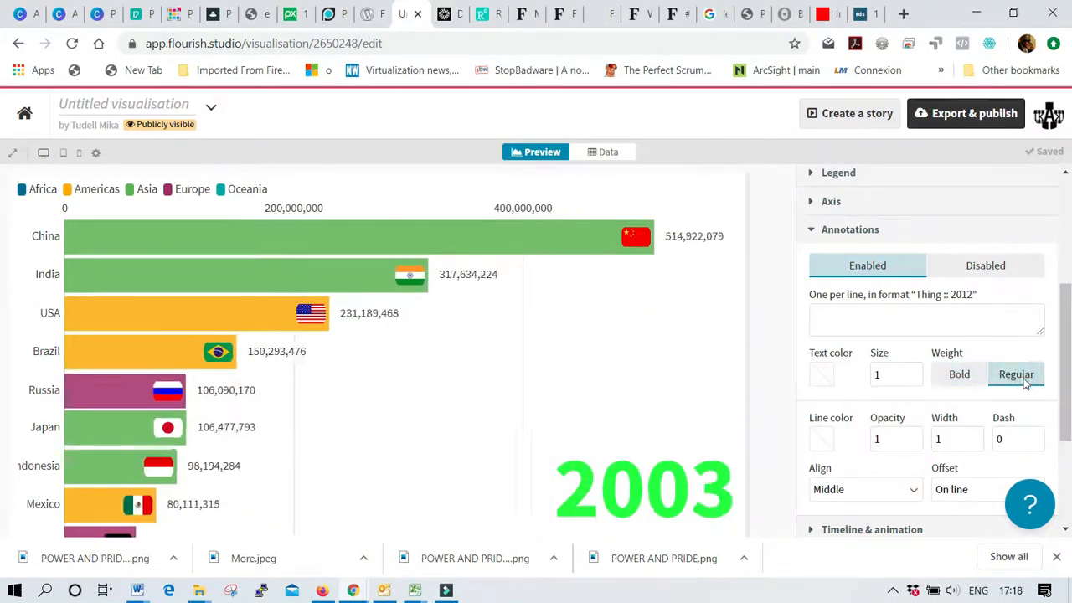
Try the Start alignment for the annotations and return it to Middle
{"action": "left_click_drag", "start_coordinate": [1066, 384], "coordinate": [1067, 429]}
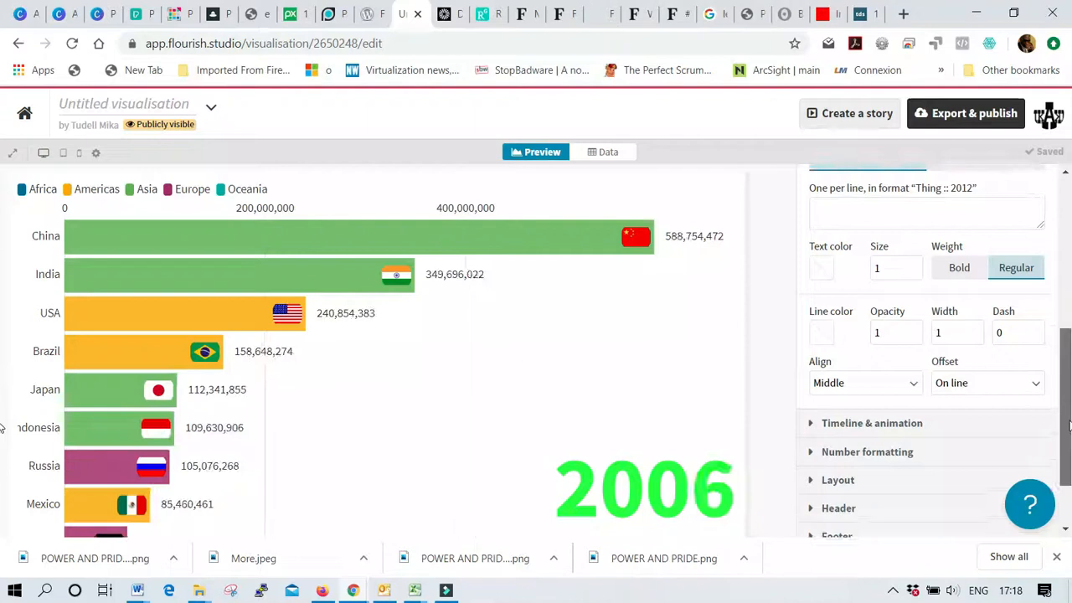
{"action": "left_click", "coordinate": [914, 381]}
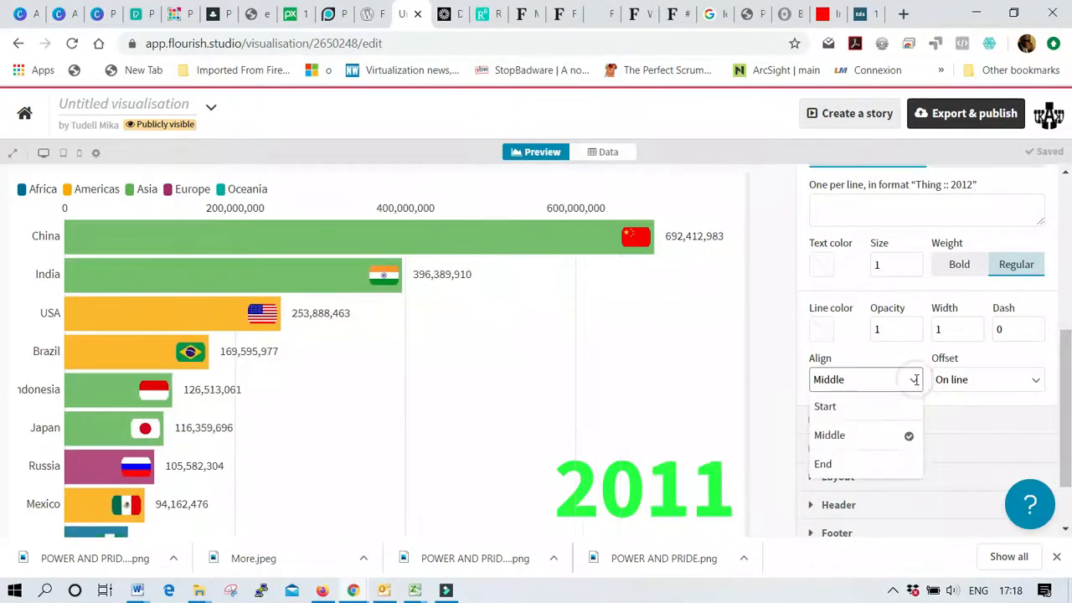
{"action": "left_click", "coordinate": [866, 410]}
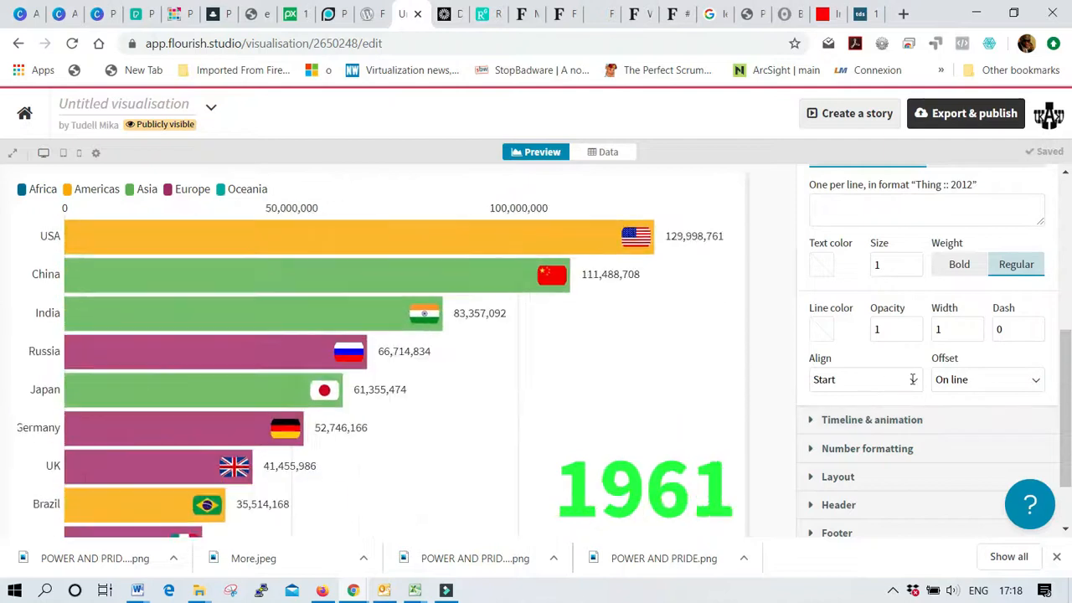
{"action": "left_click", "coordinate": [911, 380]}
{"action": "left_click", "coordinate": [886, 434]}
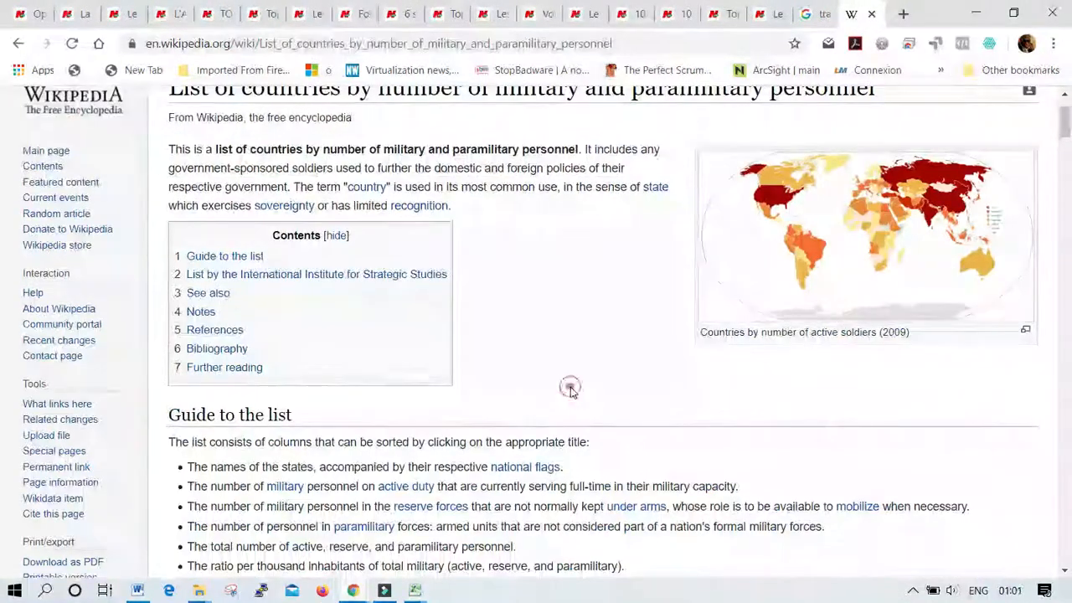
Highlight the title of the Wikipedia article "List of countries by number of military and paramilitary personnel"
{"action": "scroll", "coordinate": [569, 391], "scroll_direction": "up", "scroll_amount": 2}
{"action": "left_click_drag", "start_coordinate": [170, 185], "coordinate": [457, 177]}
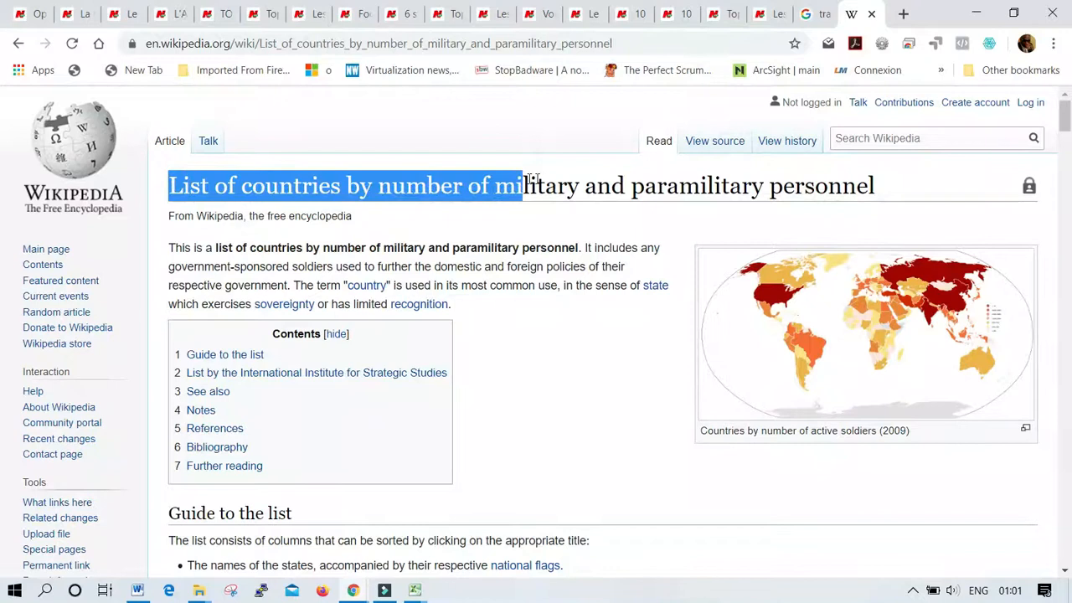
{"action": "left_click_drag", "start_coordinate": [570, 185], "coordinate": [854, 198]}
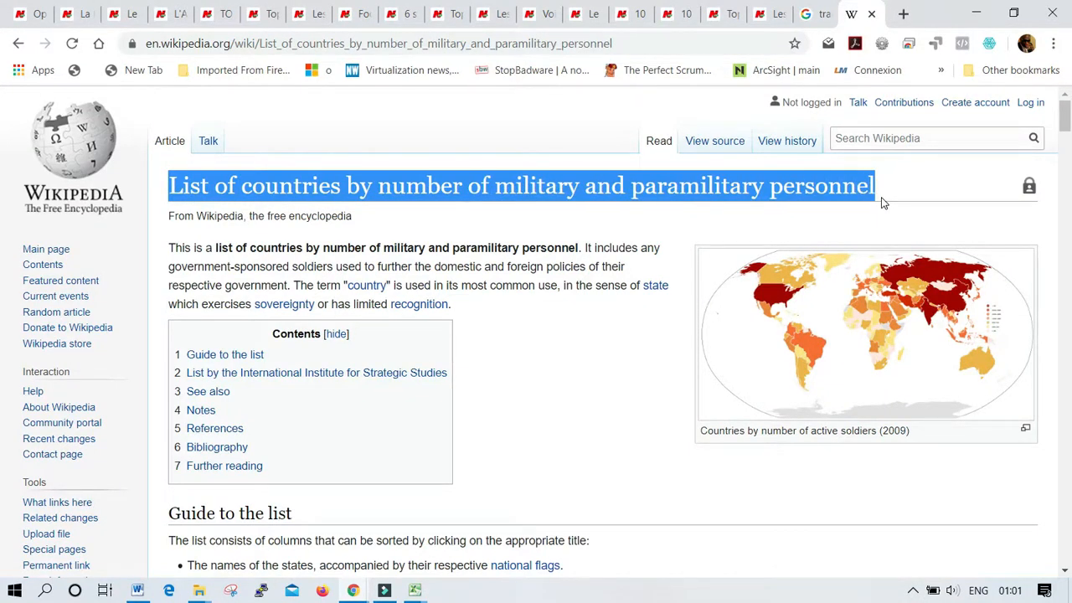
Switch to the Flourish military bar chart race, set its chart style to Vertical and turn sorting off
{"action": "key", "text": "alt+Tab"}
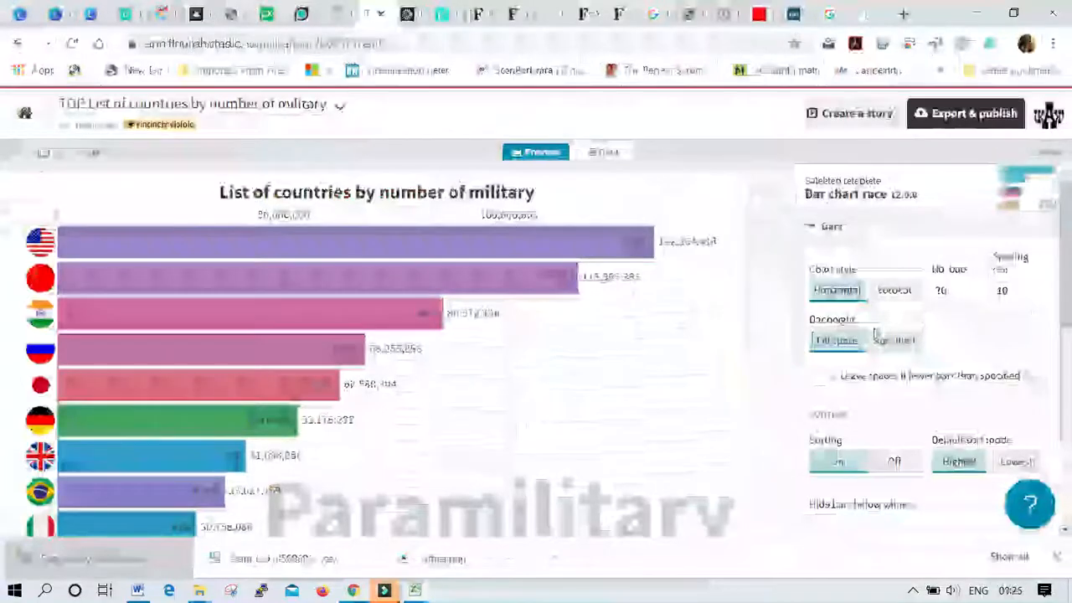
{"action": "left_click", "coordinate": [894, 292]}
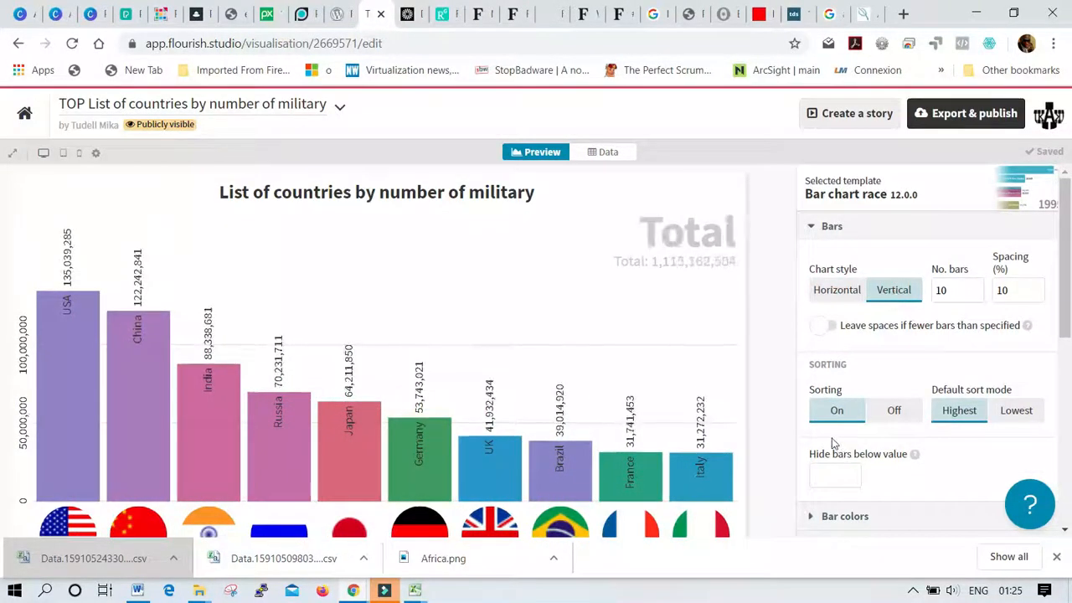
{"action": "left_click", "coordinate": [893, 411]}
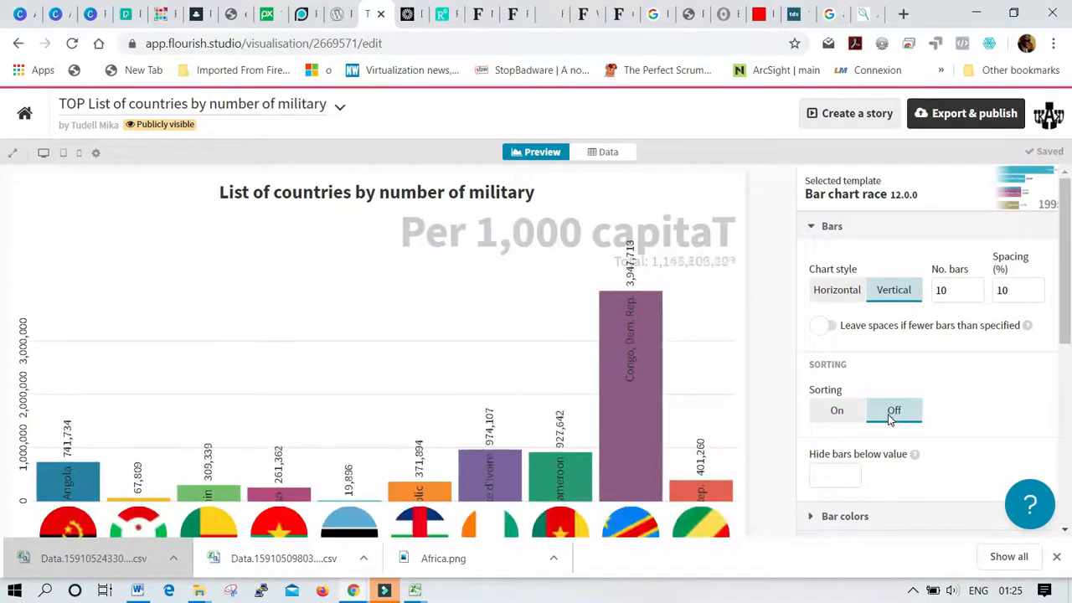
{"action": "scroll", "coordinate": [782, 447], "scroll_direction": "down", "scroll_amount": 2}
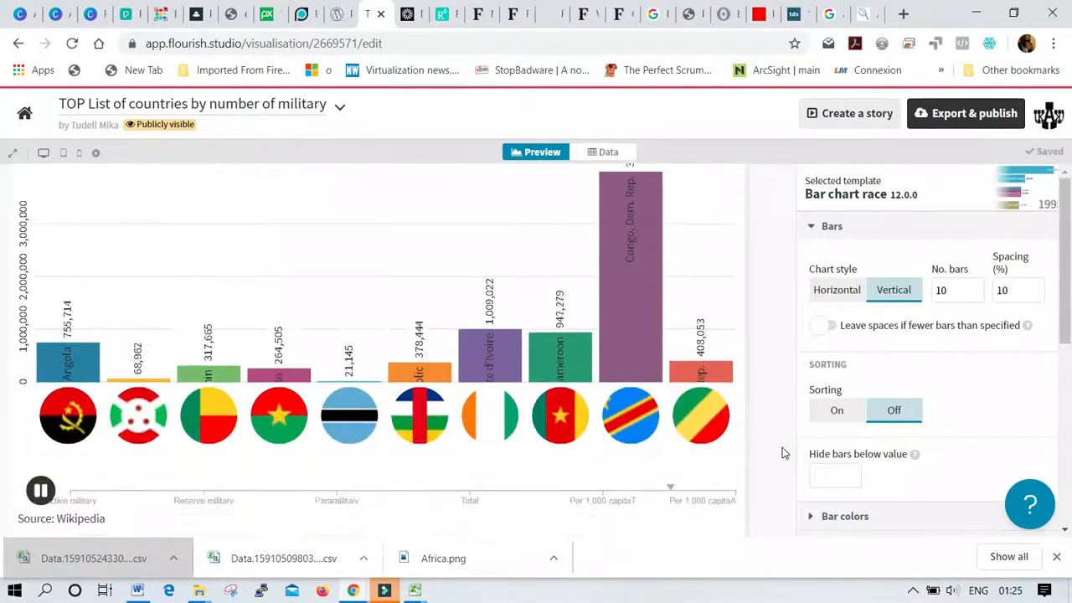
Turn sorting on, try the Lowest sort mode before returning to Highest, and set the chart style to Horizontal
{"action": "left_click", "coordinate": [839, 412]}
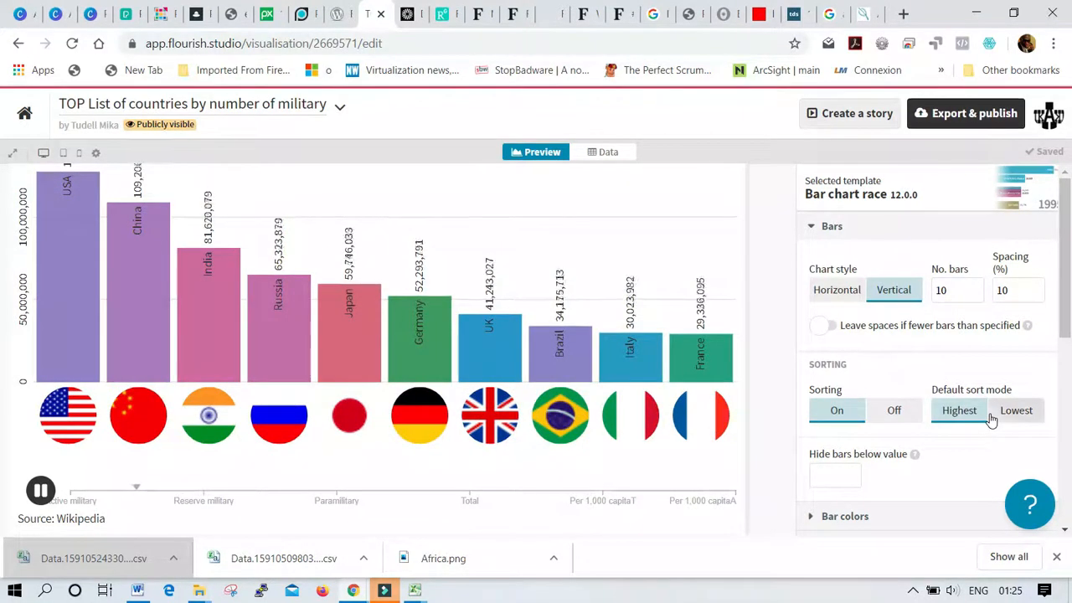
{"action": "left_click", "coordinate": [1017, 410]}
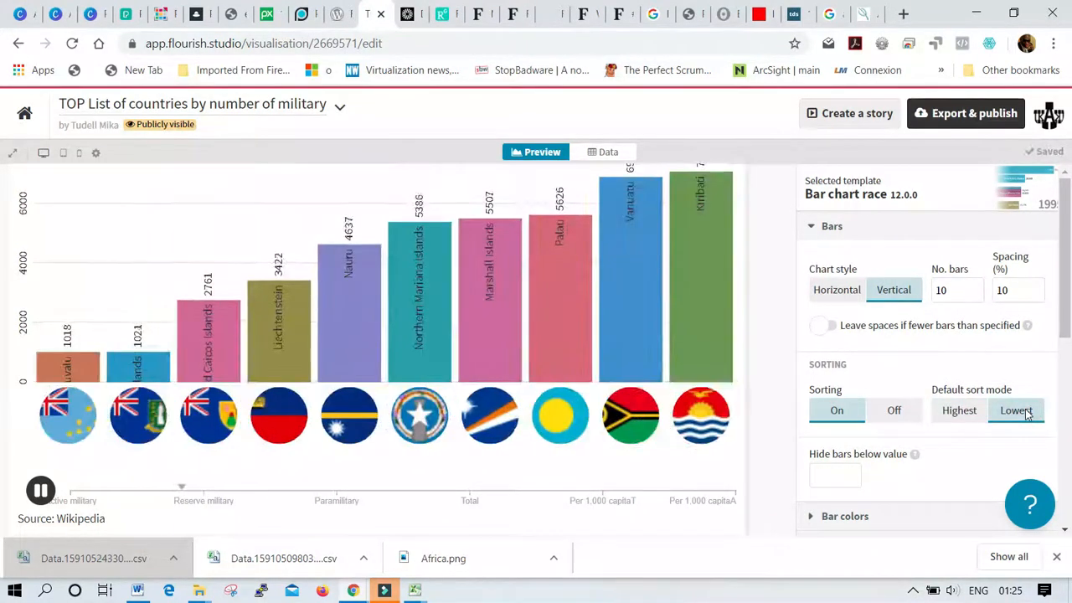
{"action": "left_click", "coordinate": [959, 410]}
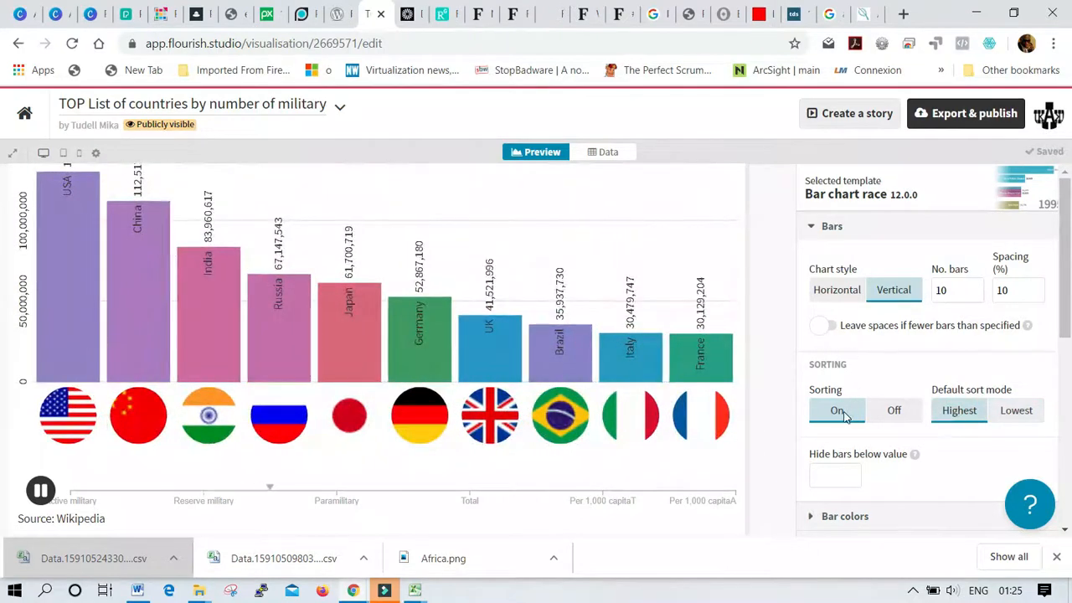
{"action": "left_click", "coordinate": [841, 291]}
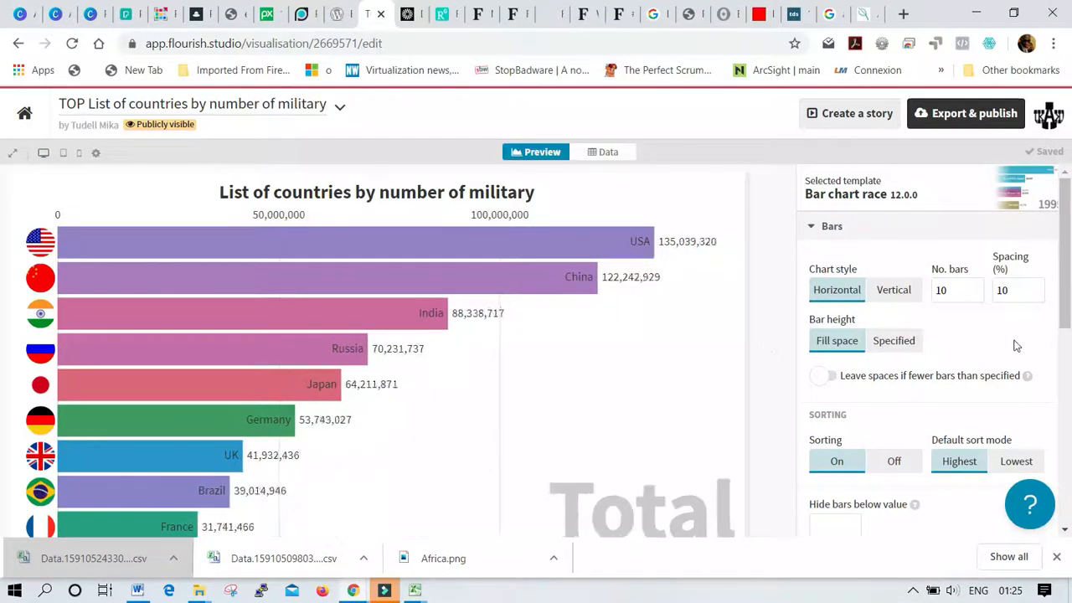
Set the bar color mode to By category and filter Africa and Americas out of the chart through its legend
{"action": "left_click", "coordinate": [814, 227]}
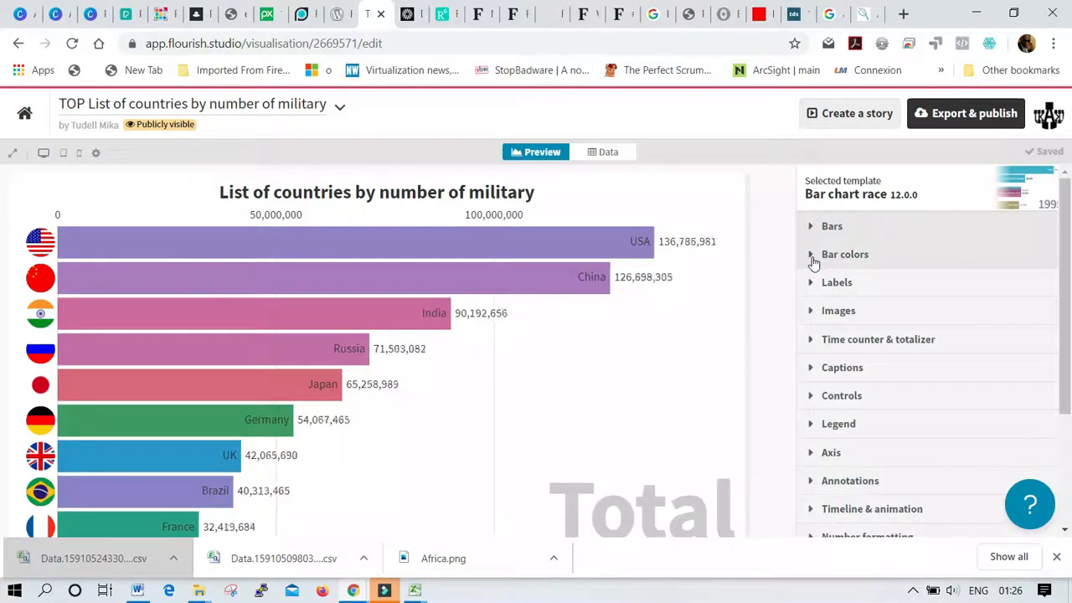
{"action": "left_click", "coordinate": [812, 256]}
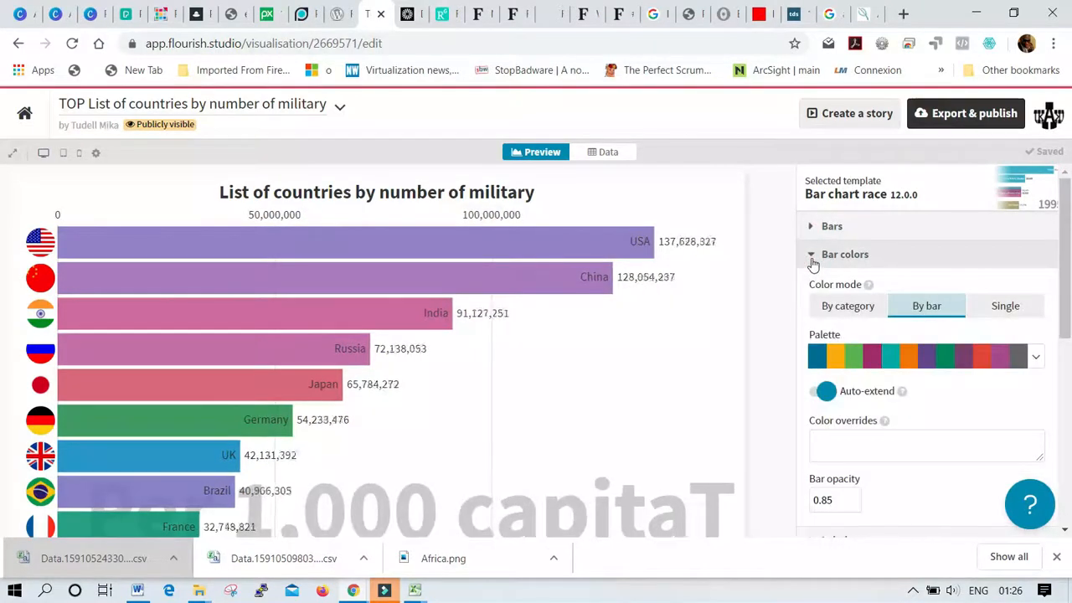
{"action": "left_click", "coordinate": [851, 310]}
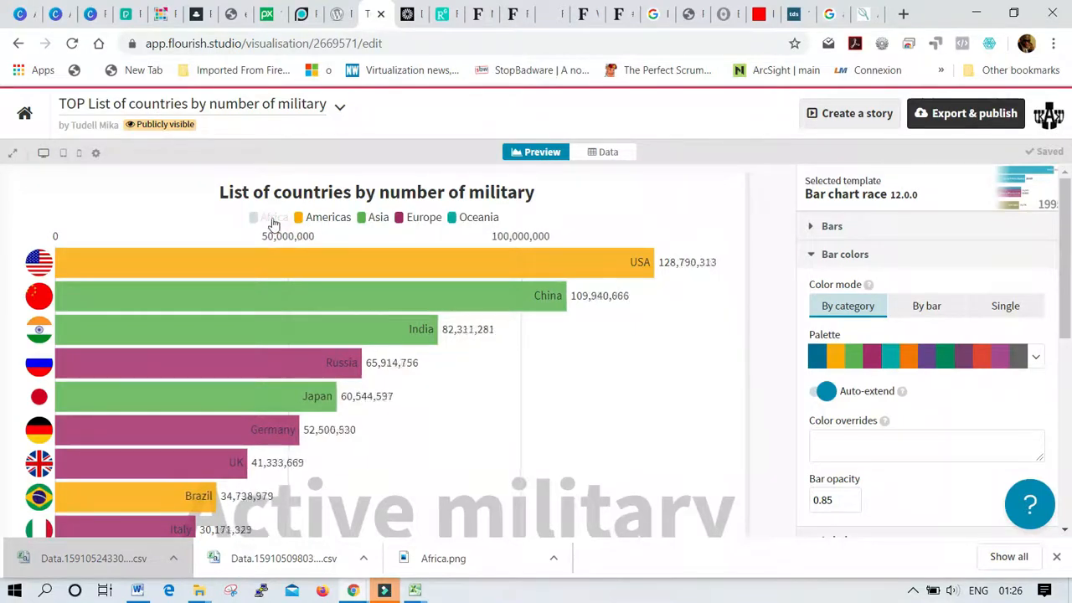
{"action": "left_click", "coordinate": [327, 219]}
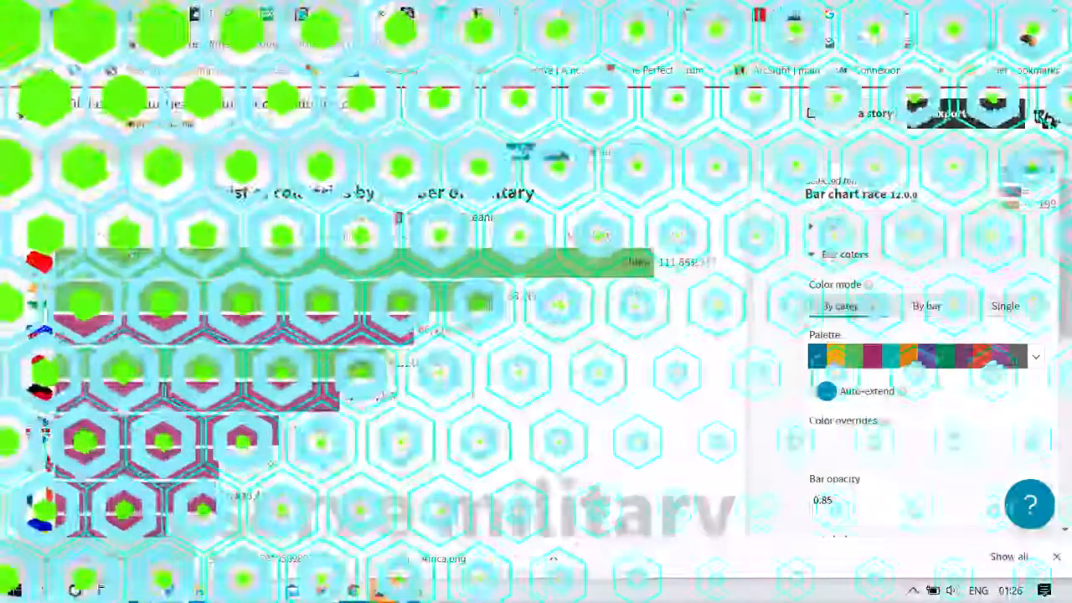